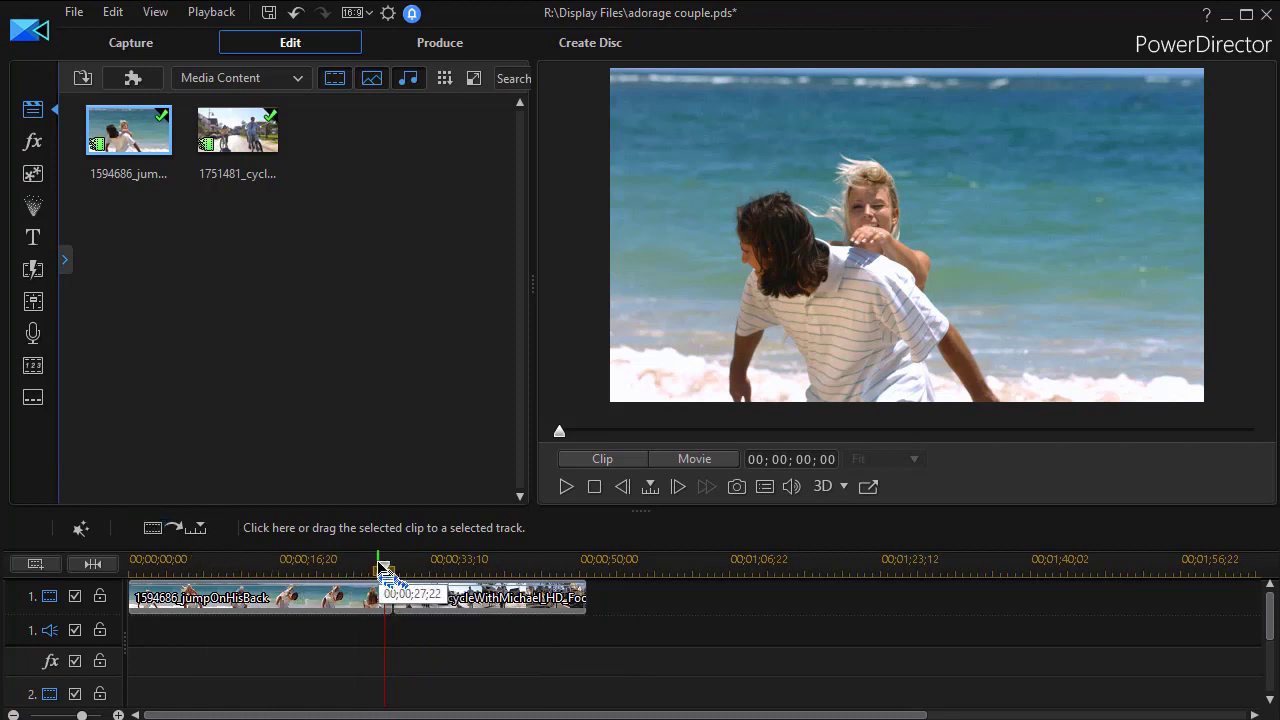
Scrub the playhead to a frame within the jumpOnHisBack beach clip
{"action": "left_click_drag", "start_coordinate": [383, 572], "coordinate": [339, 592]}
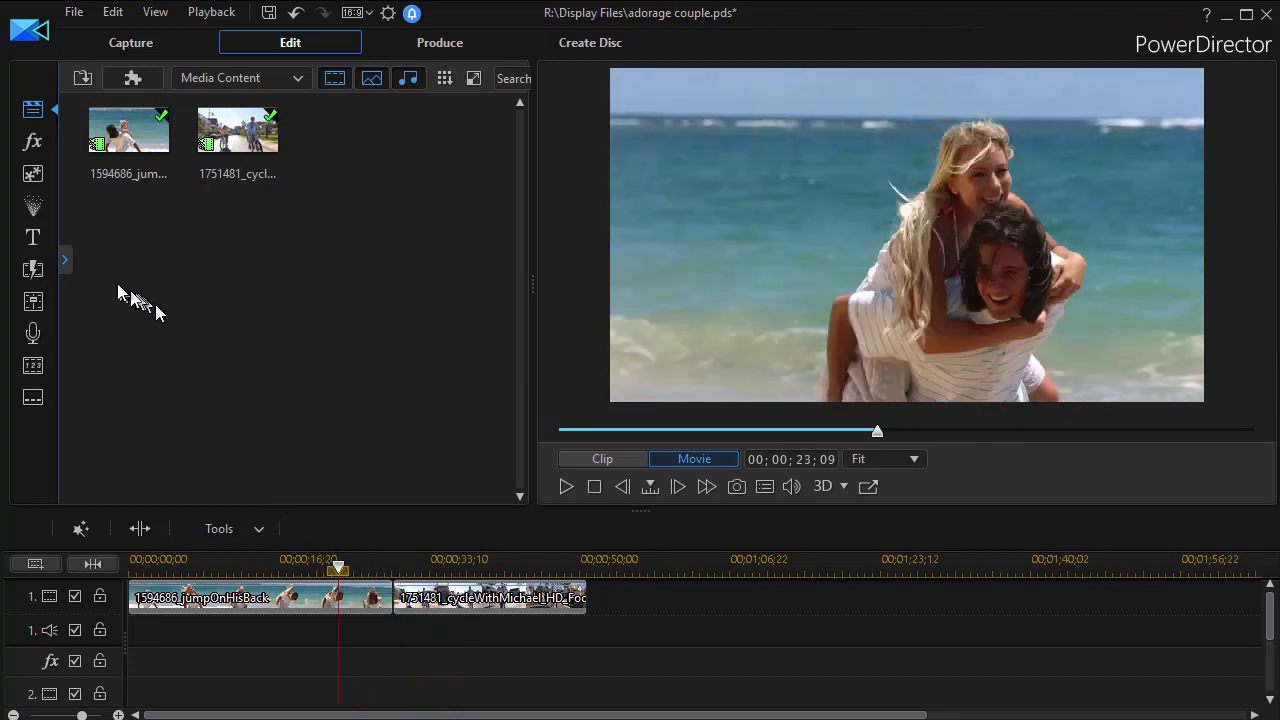
Drop the Adorage Transition between the jumpOnHisBack and cycleWithMichael clips
{"action": "left_click", "coordinate": [34, 270]}
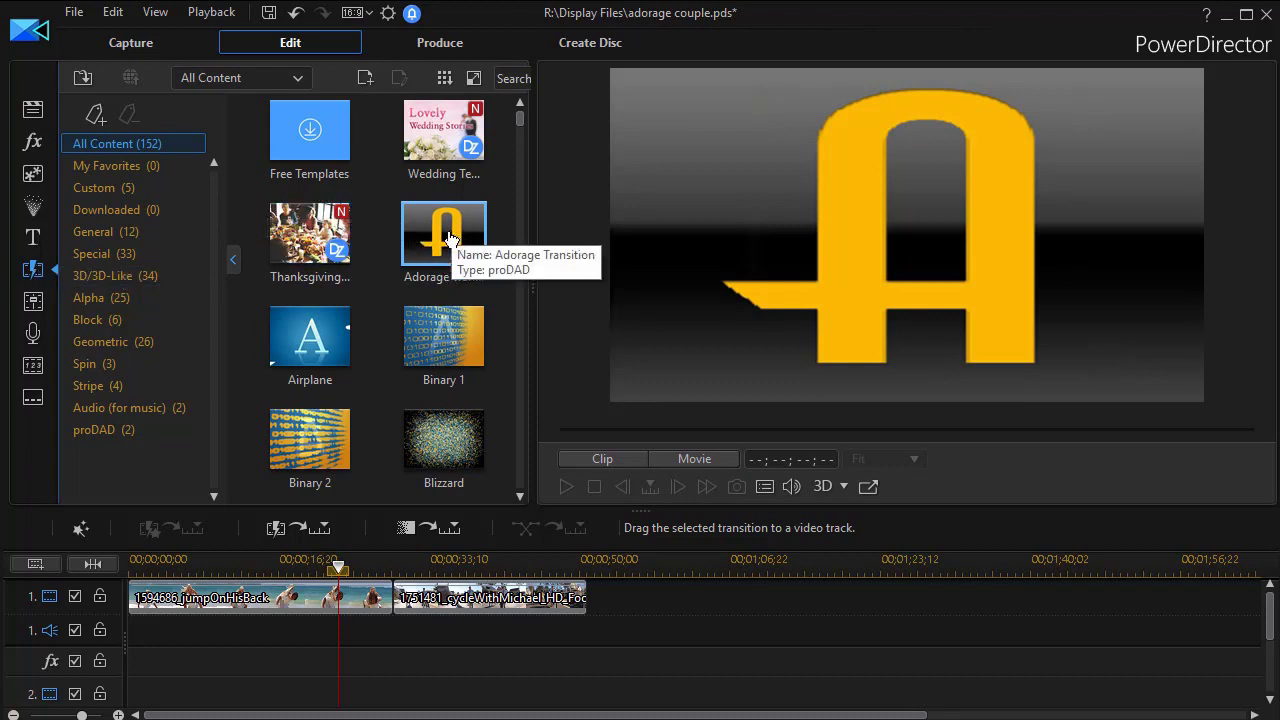
{"action": "left_click_drag", "start_coordinate": [449, 238], "coordinate": [396, 600]}
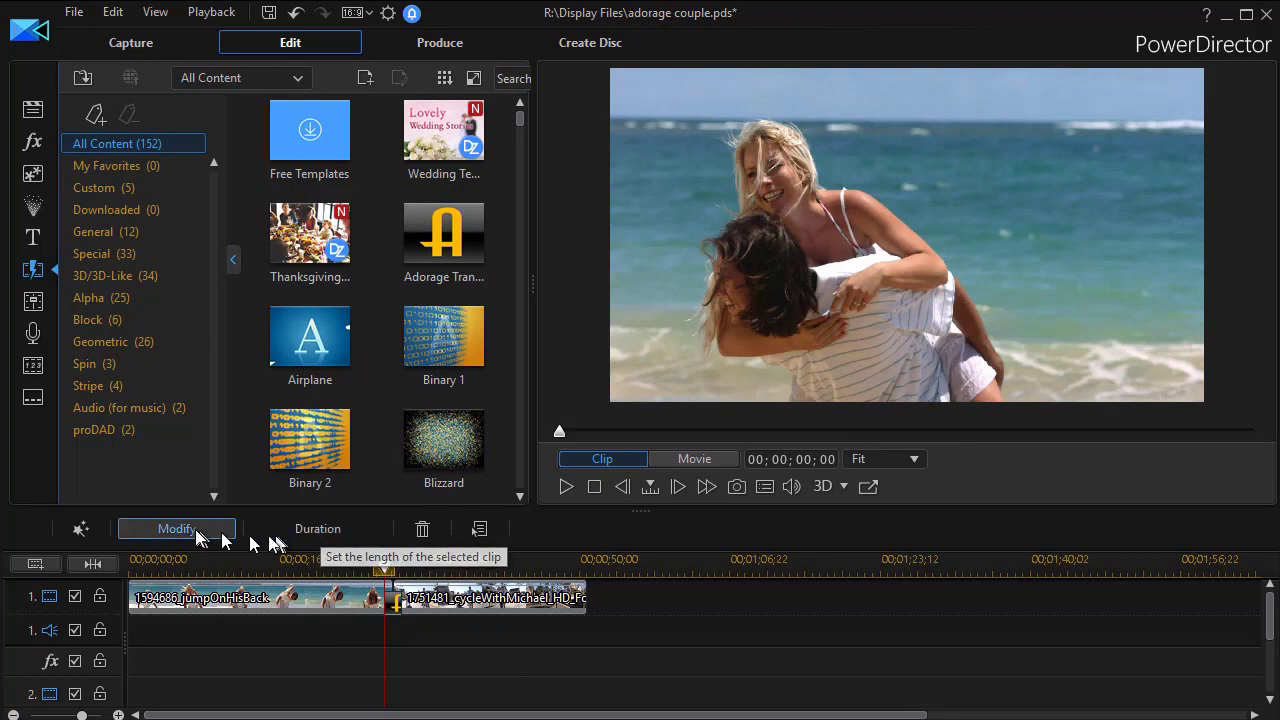
Set the Adorage transition duration to 00;00;06;00 and make it a stand-alone effect
{"action": "left_click", "coordinate": [160, 527]}
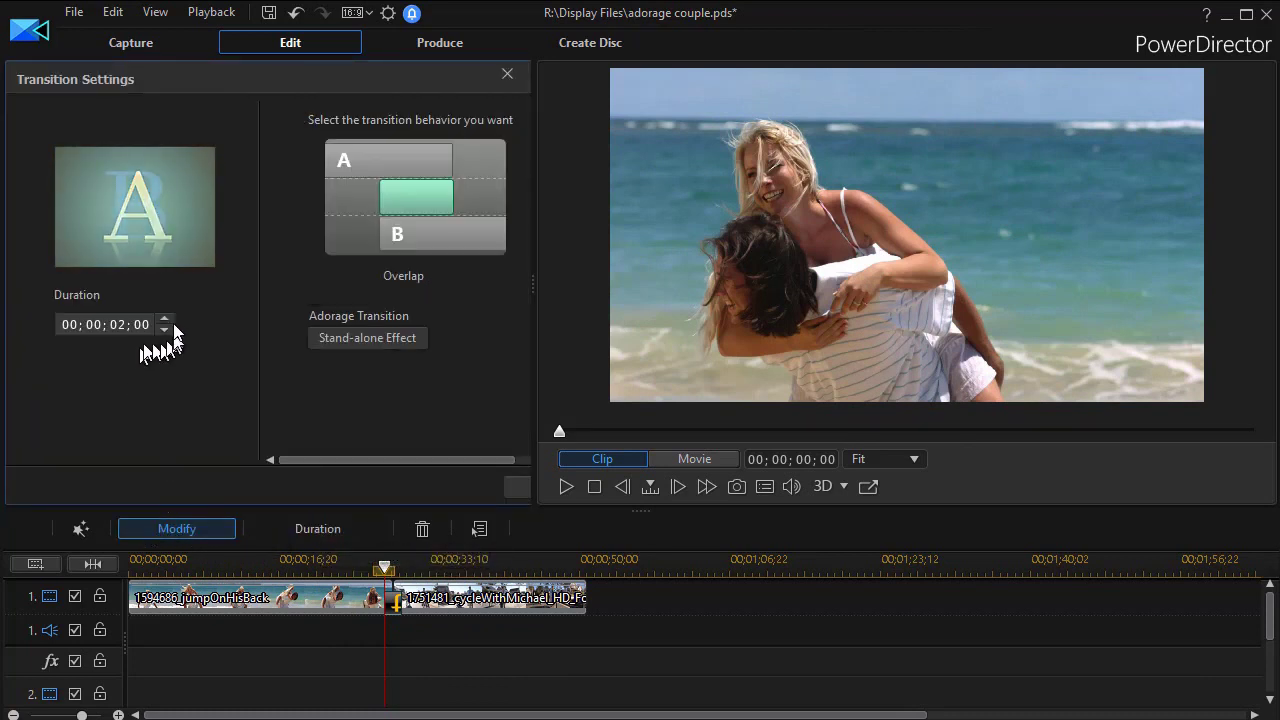
{"action": "left_click", "coordinate": [120, 324]}
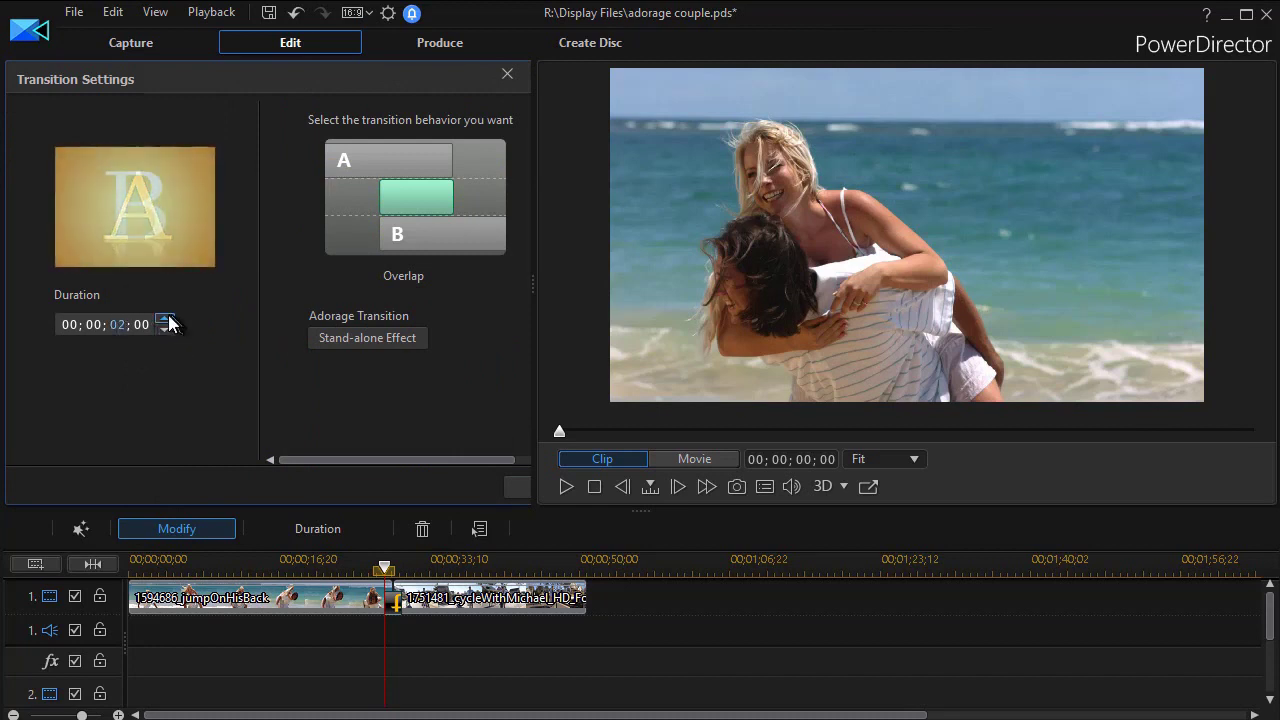
{"action": "left_click", "coordinate": [165, 320]}
{"action": "left_click", "coordinate": [165, 320]}
{"action": "left_click", "coordinate": [165, 320]}
{"action": "left_click", "coordinate": [165, 320]}
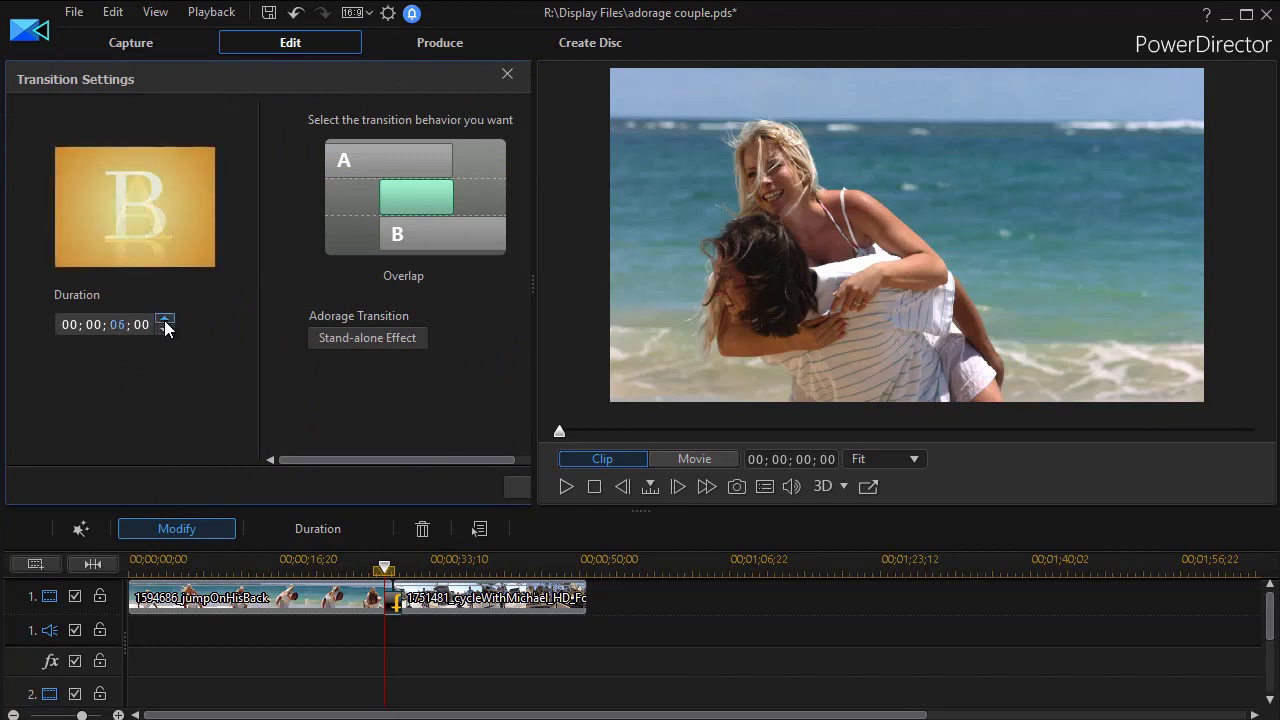
{"action": "left_click", "coordinate": [386, 345]}
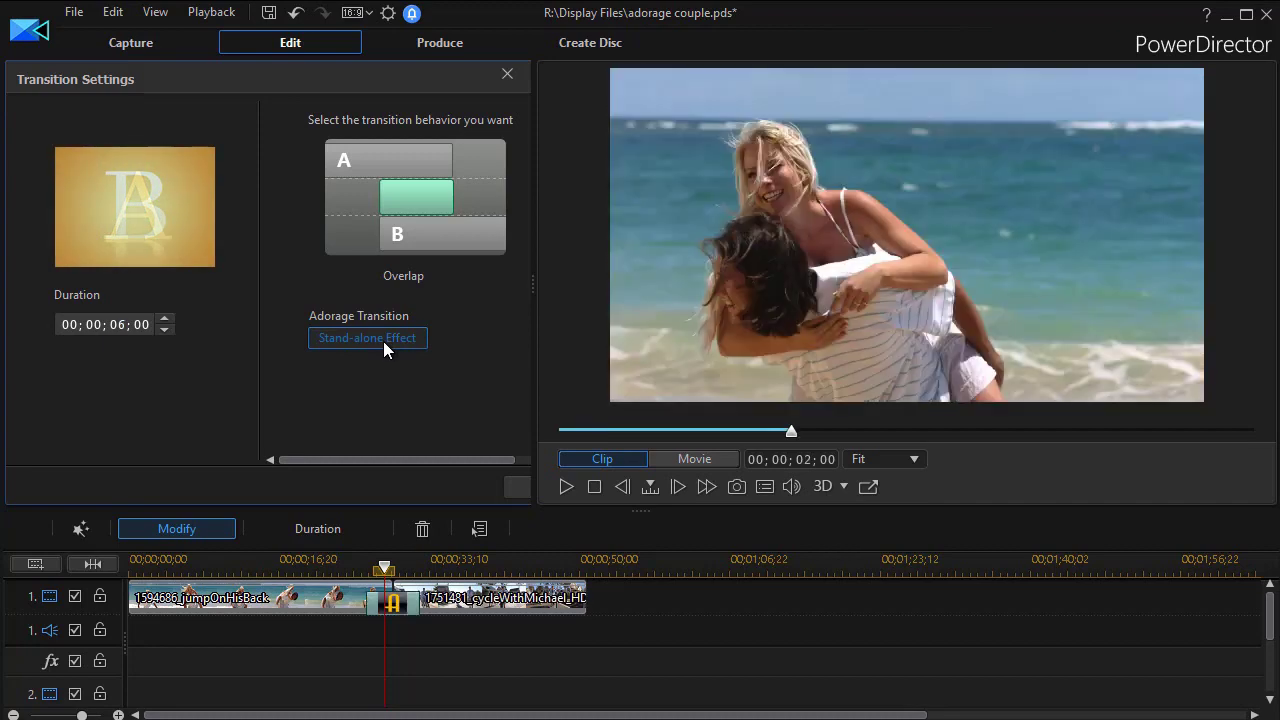
Launch the proDAD Adorage editor with Dissolve loaded and open Video A's motion settings
{"action": "left_click", "coordinate": [383, 341]}
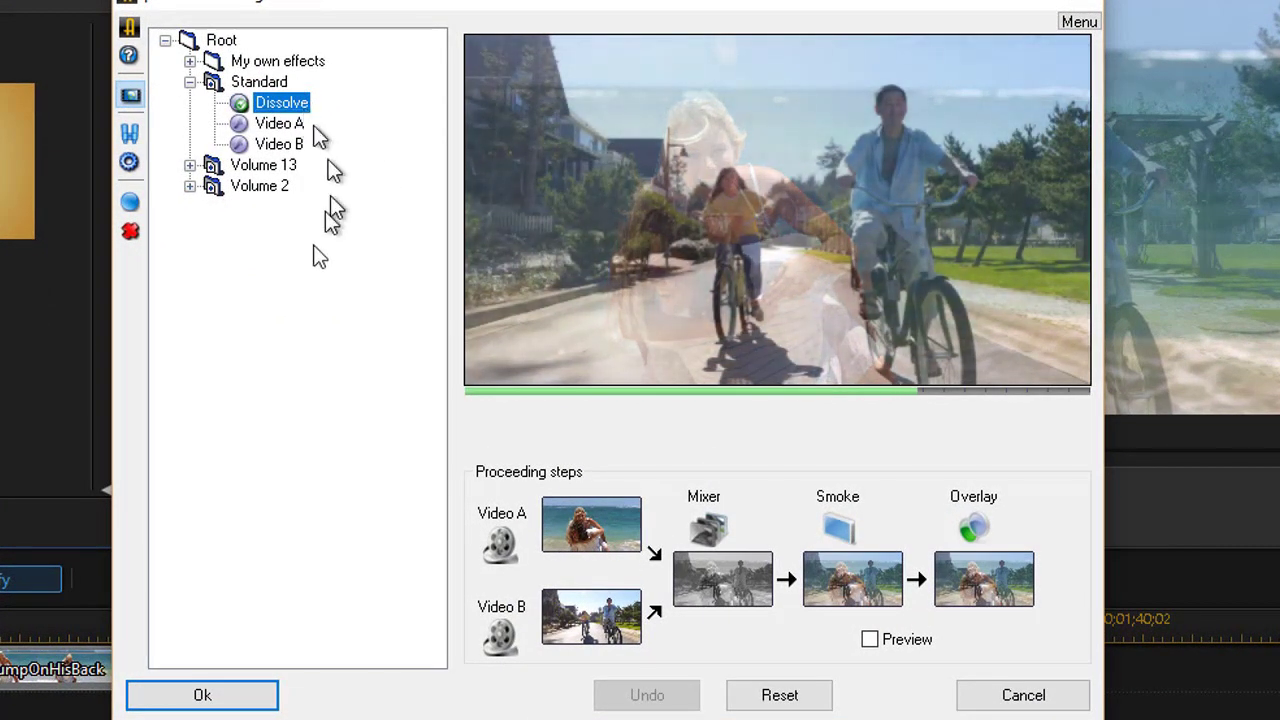
{"action": "left_click", "coordinate": [586, 266]}
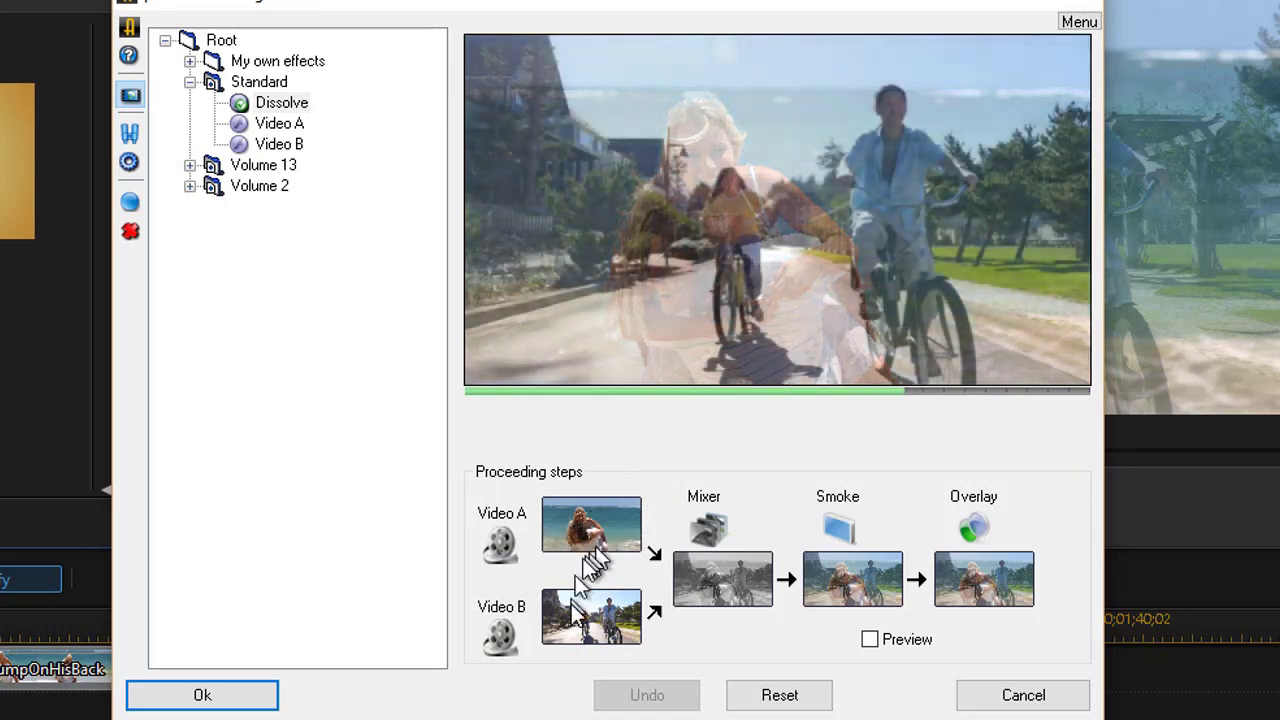
{"action": "double_click", "coordinate": [591, 519]}
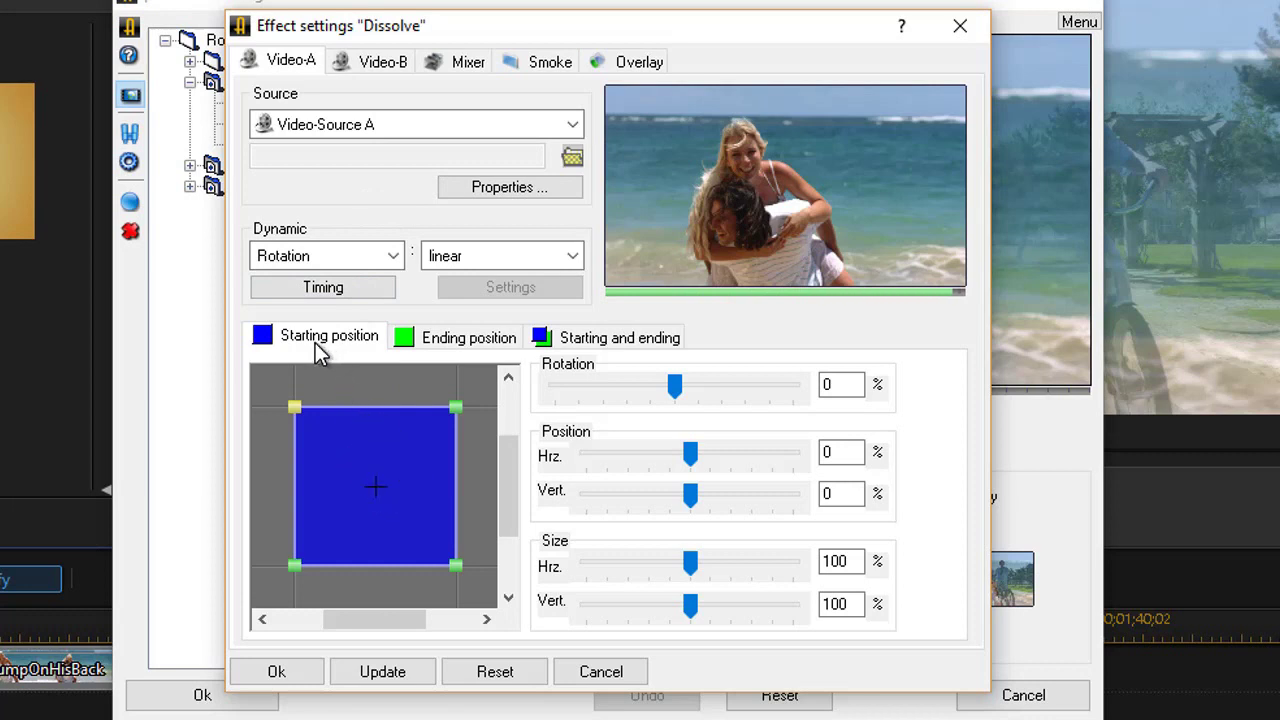
Display Video A's ending position values, briefly comparing them with the starting position
{"action": "left_click", "coordinate": [497, 345]}
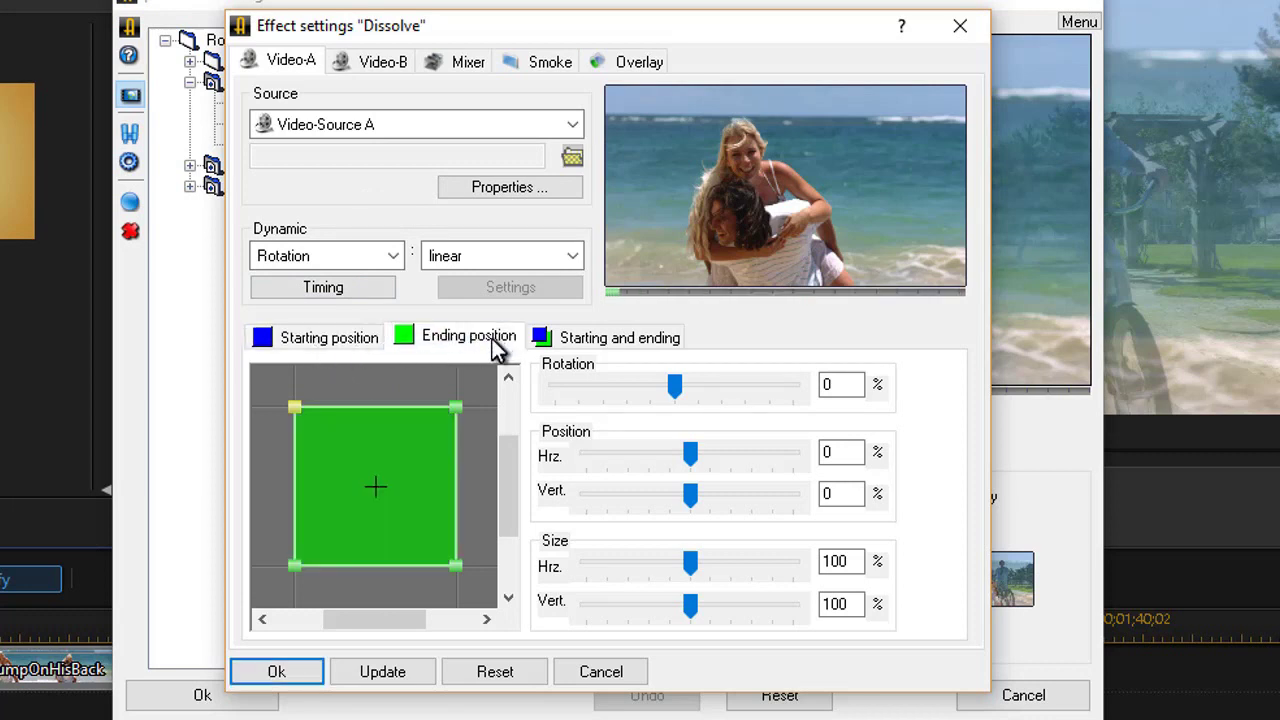
{"action": "left_click", "coordinate": [607, 346]}
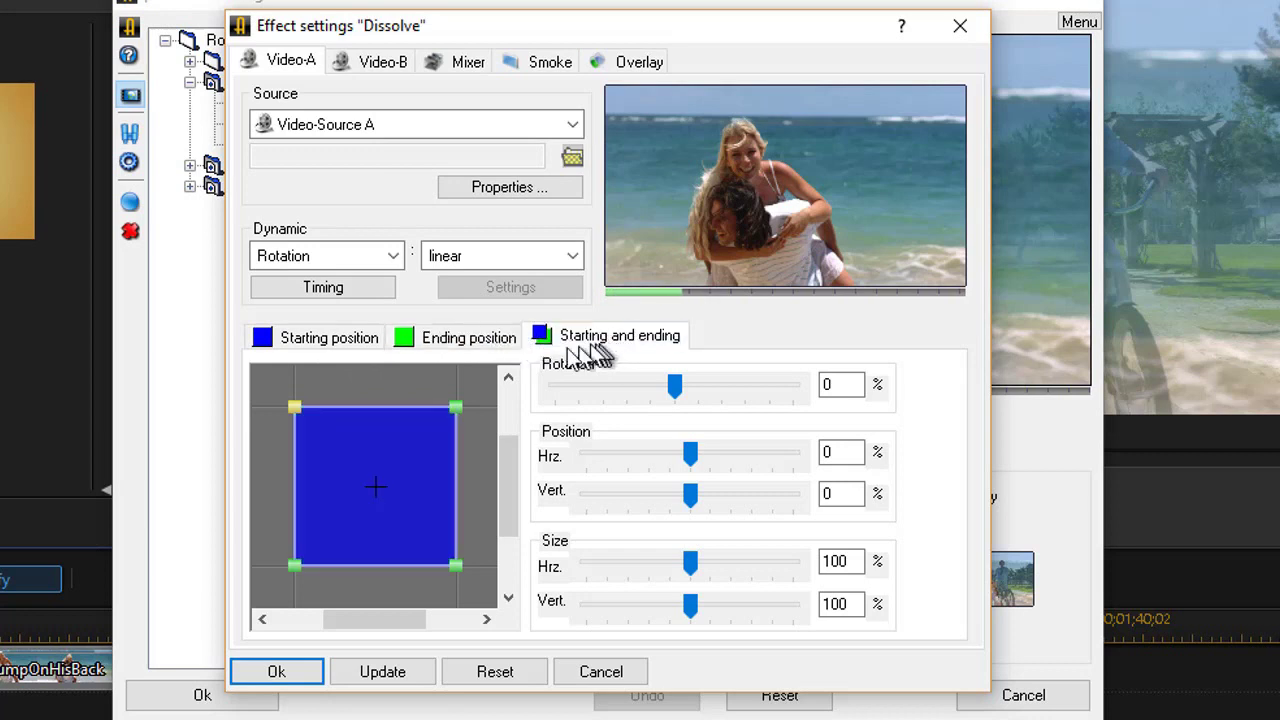
{"action": "left_click", "coordinate": [458, 343]}
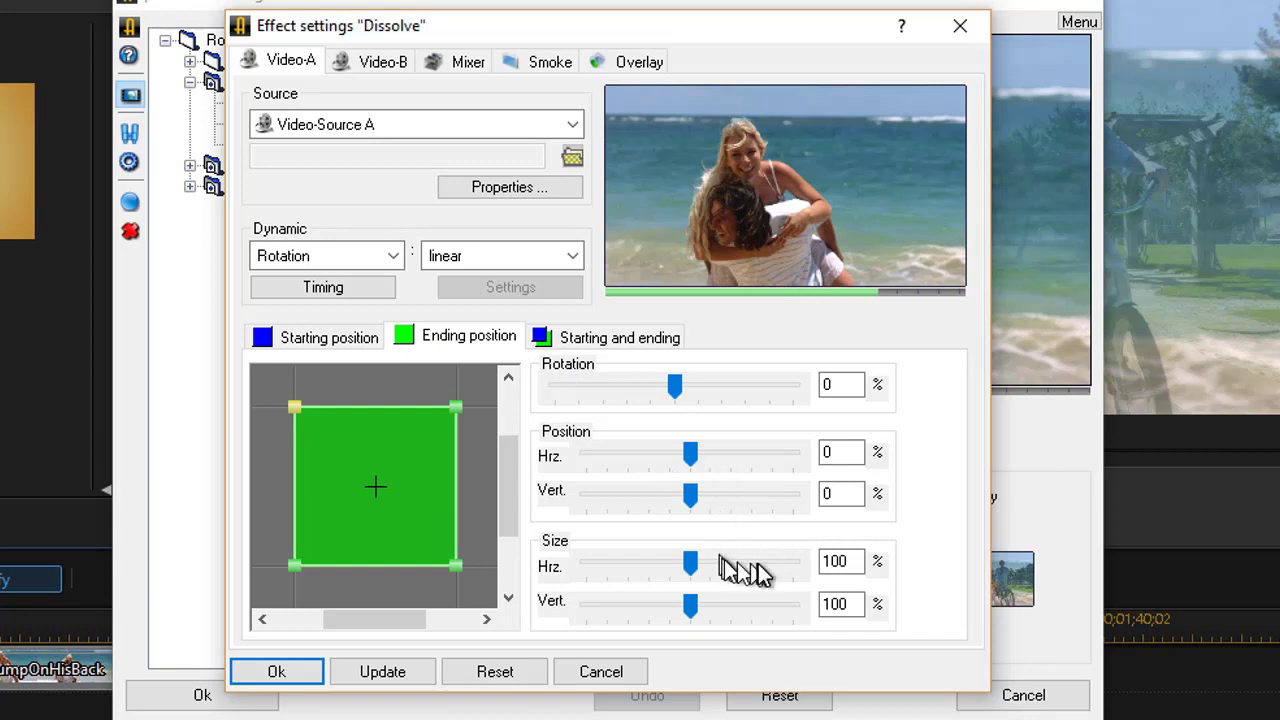
Set Video A's ending size to 300% horizontally and vertically
{"action": "left_click_drag", "start_coordinate": [690, 566], "coordinate": [792, 566]}
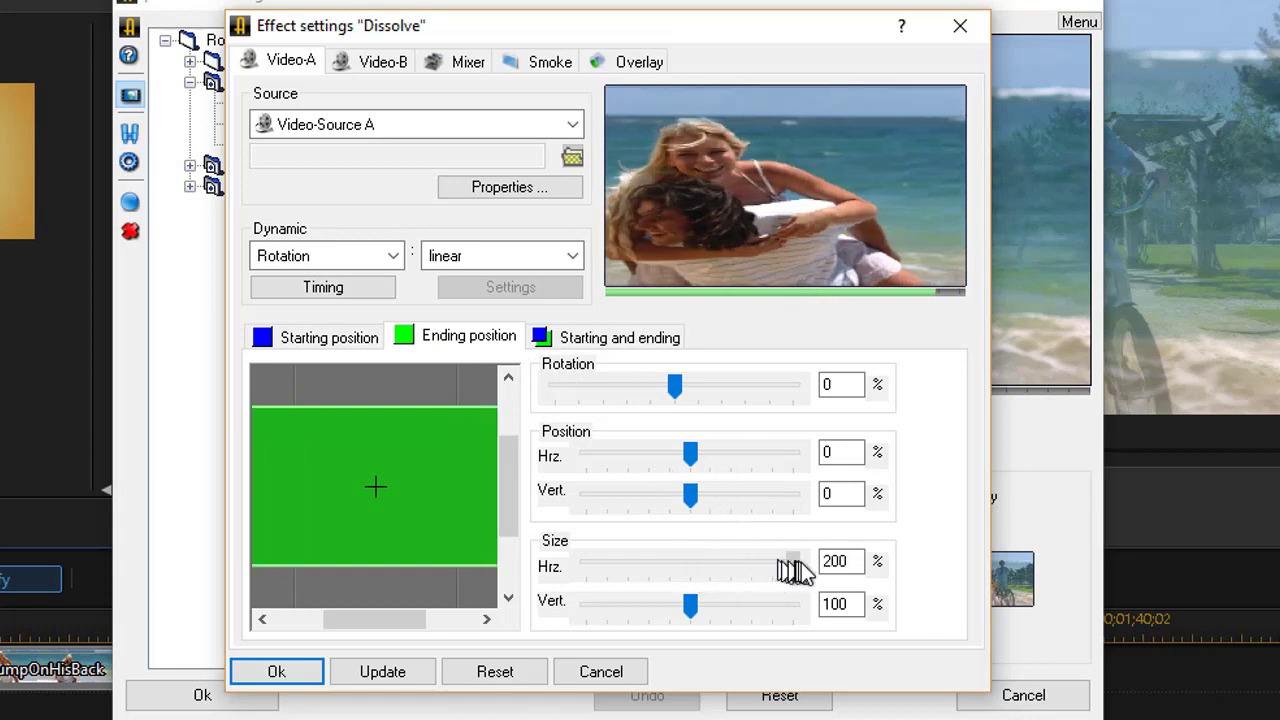
{"action": "left_click_drag", "start_coordinate": [690, 604], "coordinate": [800, 595]}
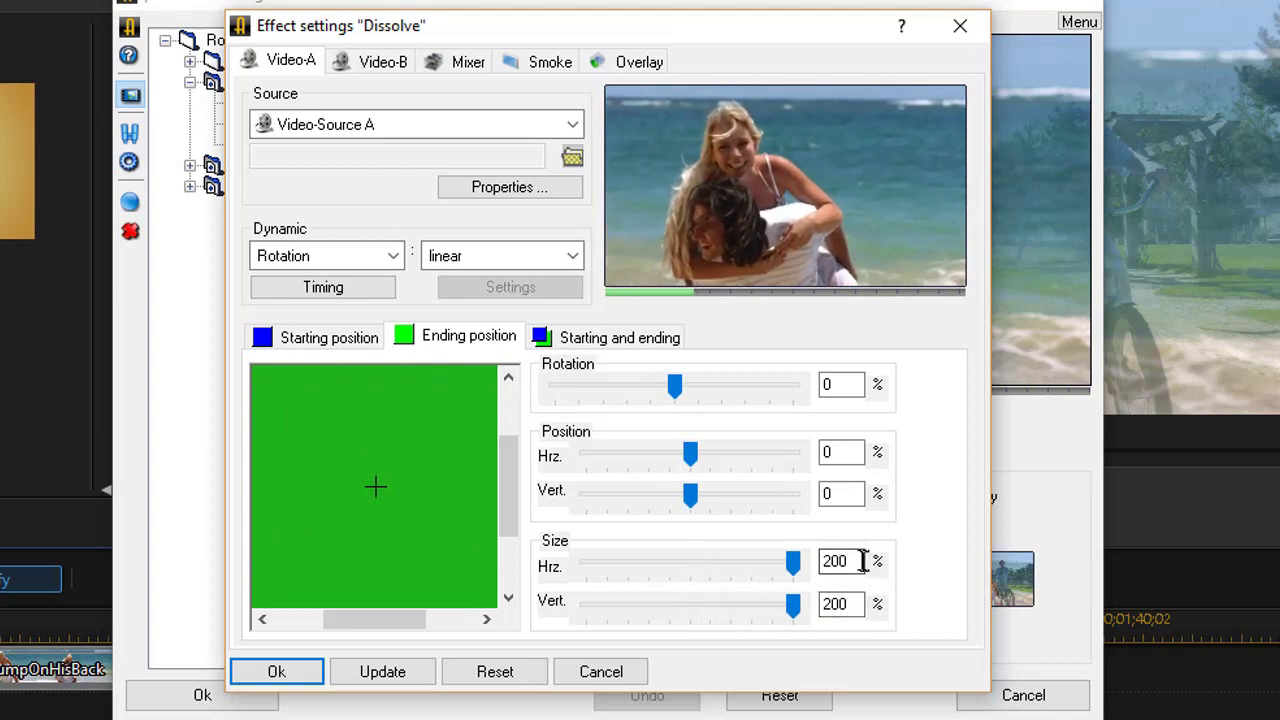
{"action": "double_click", "coordinate": [848, 561]}
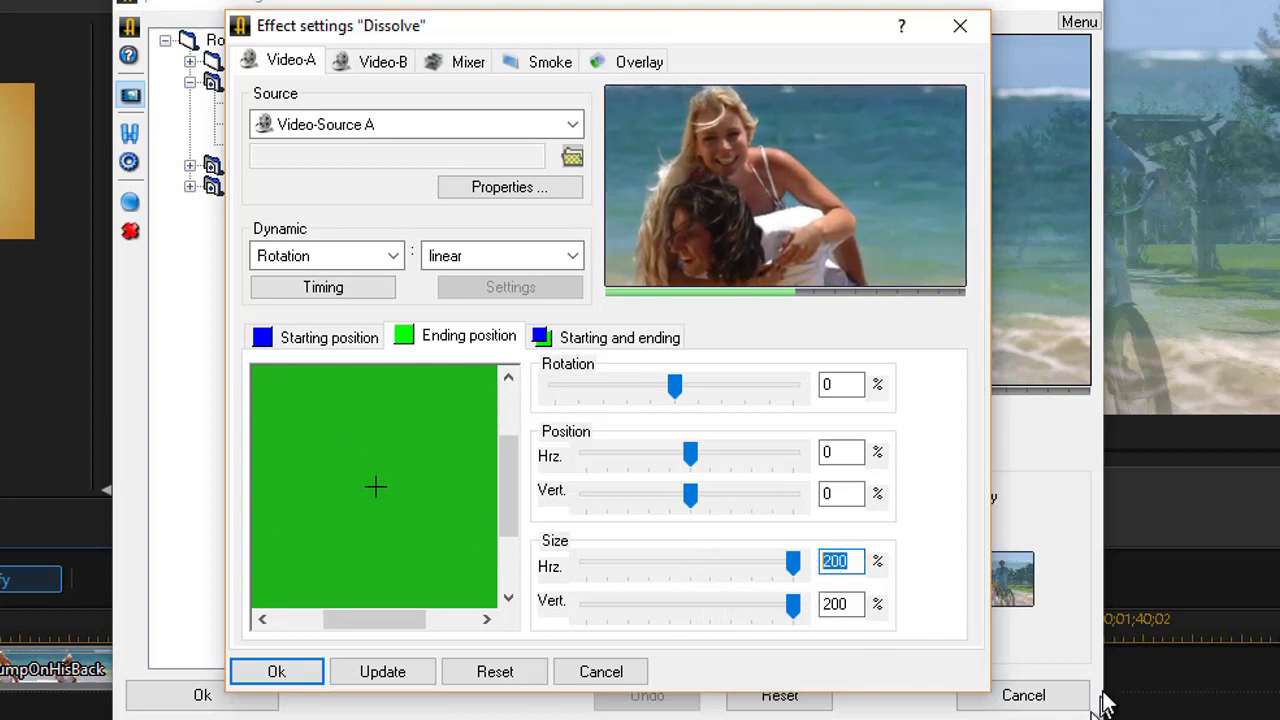
{"action": "type", "text": "3"}
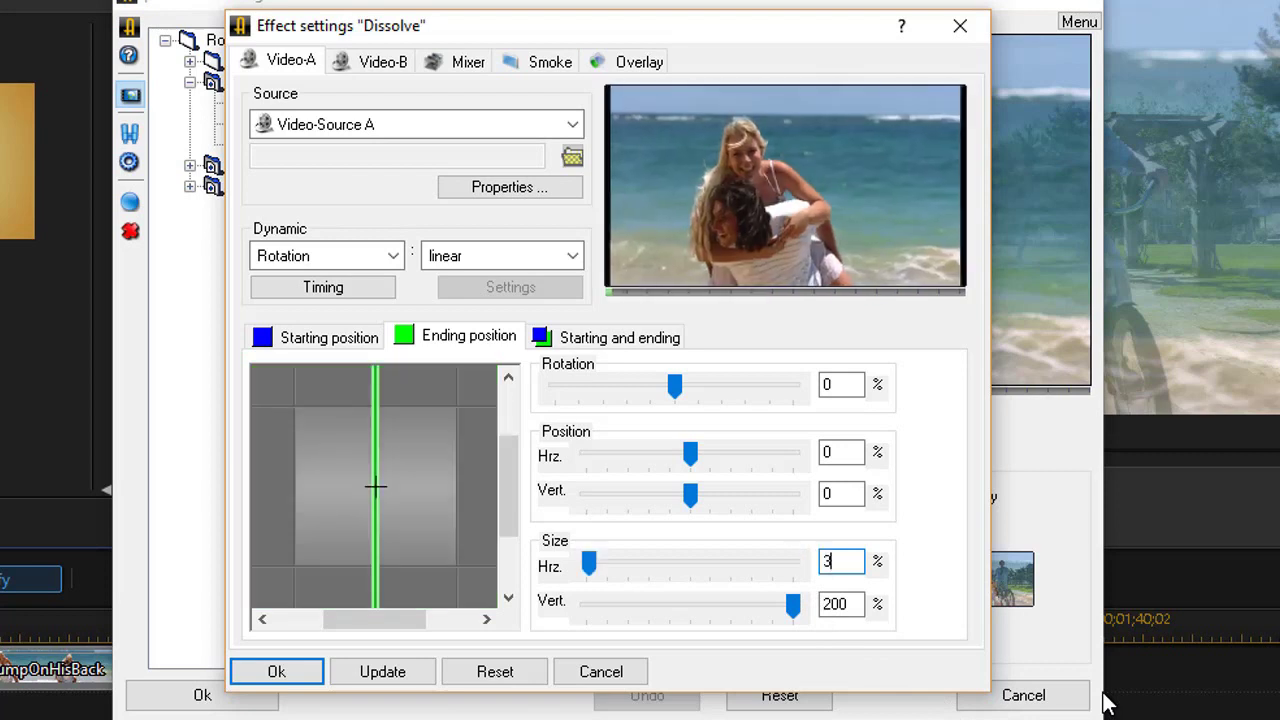
{"action": "type", "text": "00"}
{"action": "key", "text": "Tab"}
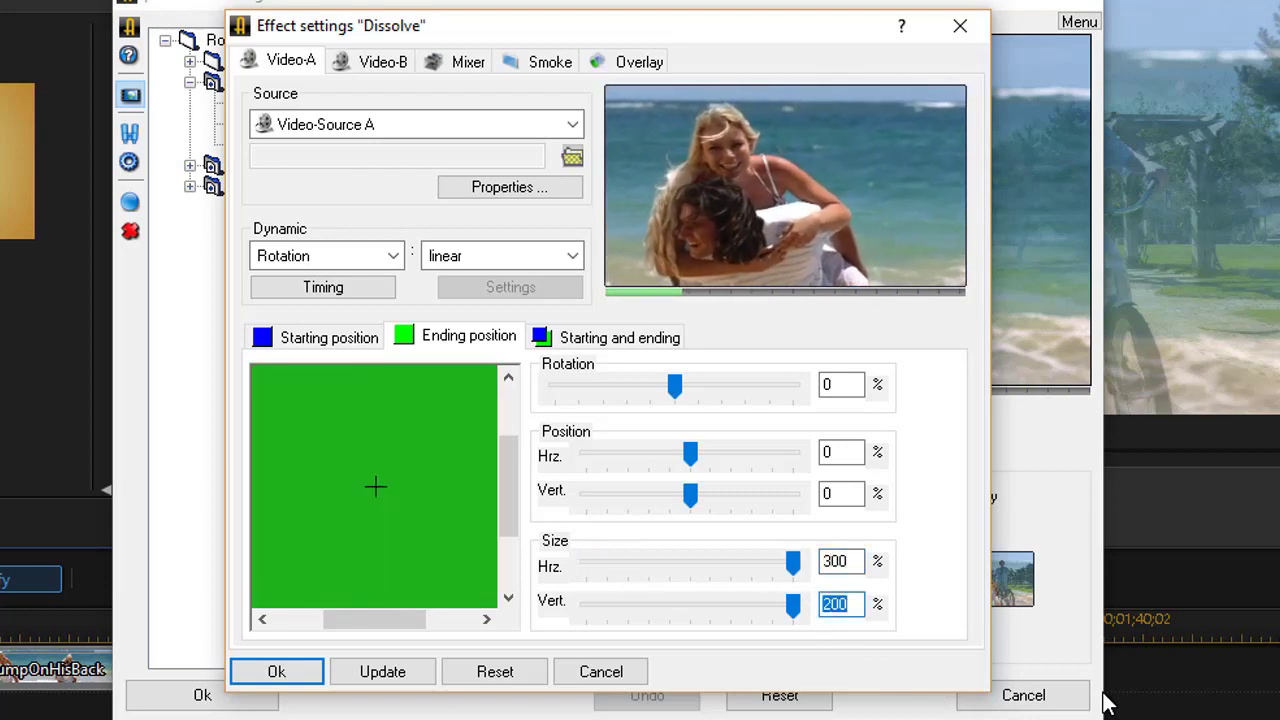
{"action": "type", "text": "40"}
{"action": "key", "text": "BackSpace"}
{"action": "key", "text": "BackSpace"}
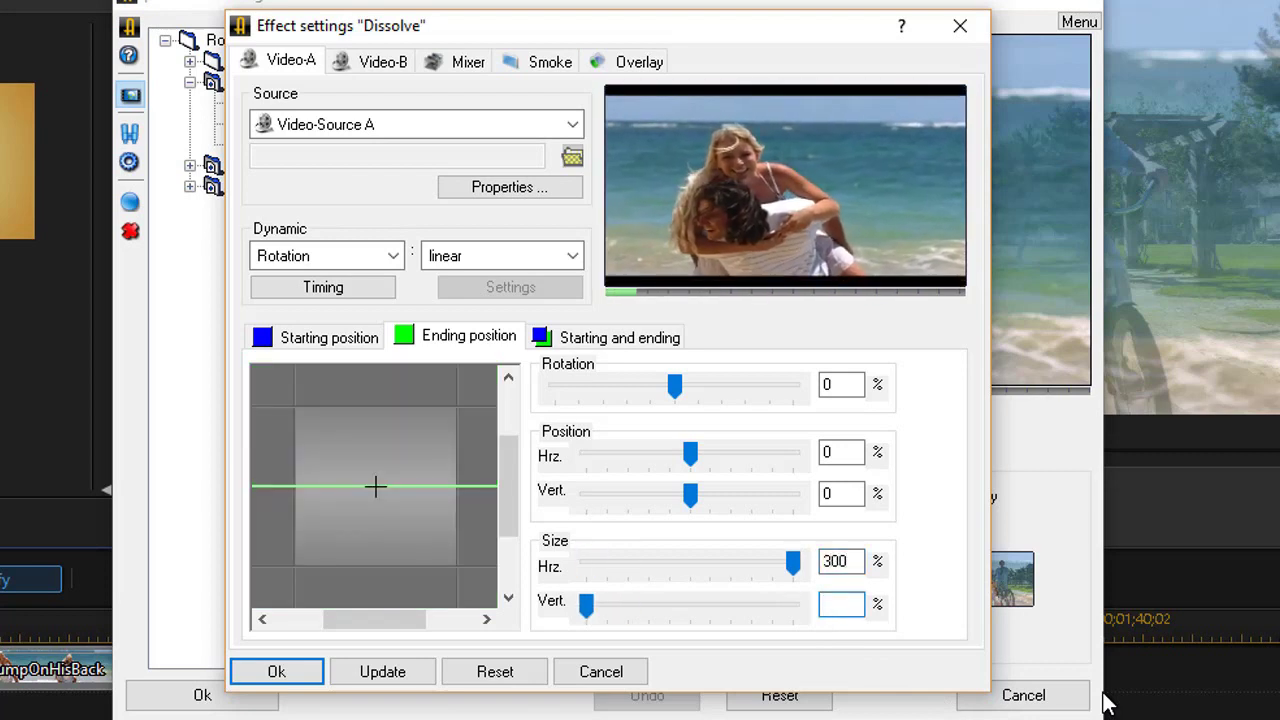
{"action": "type", "text": "300"}
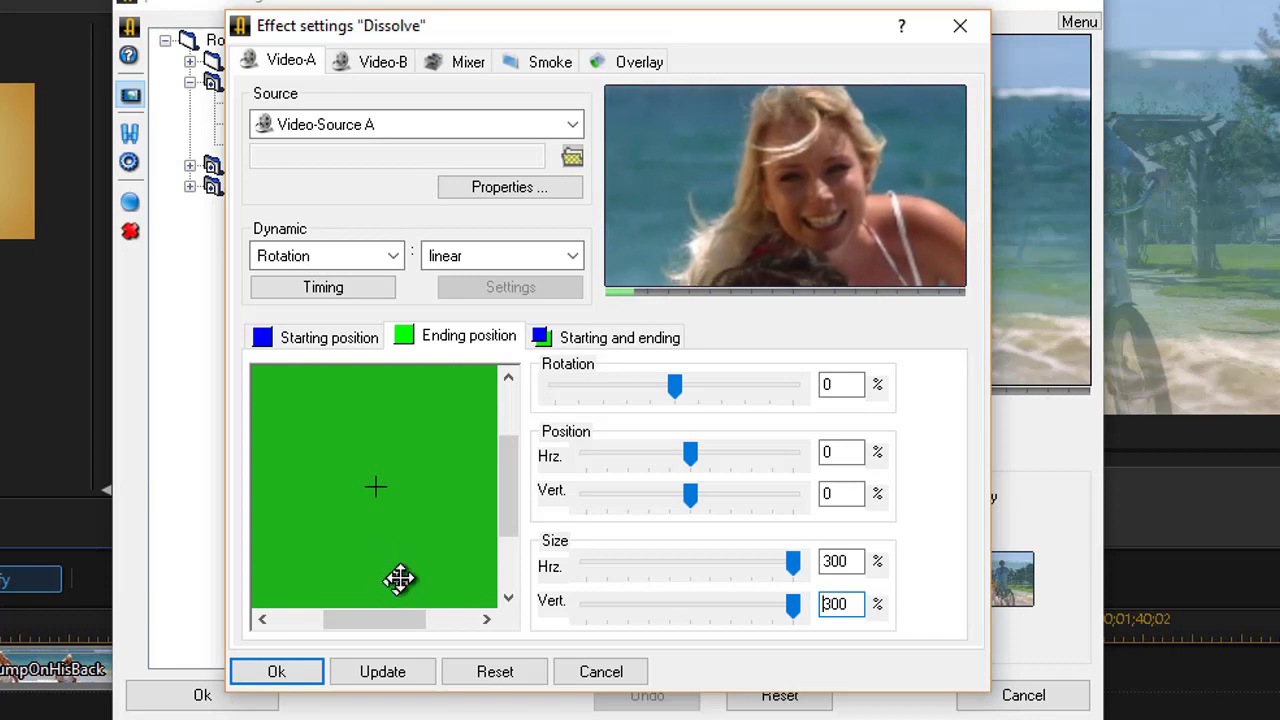
Shift Video A's ending position to 4% horizontal and 4% vertical
{"action": "left_click", "coordinate": [690, 456]}
{"action": "left_click_drag", "start_coordinate": [690, 456], "coordinate": [693, 461]}
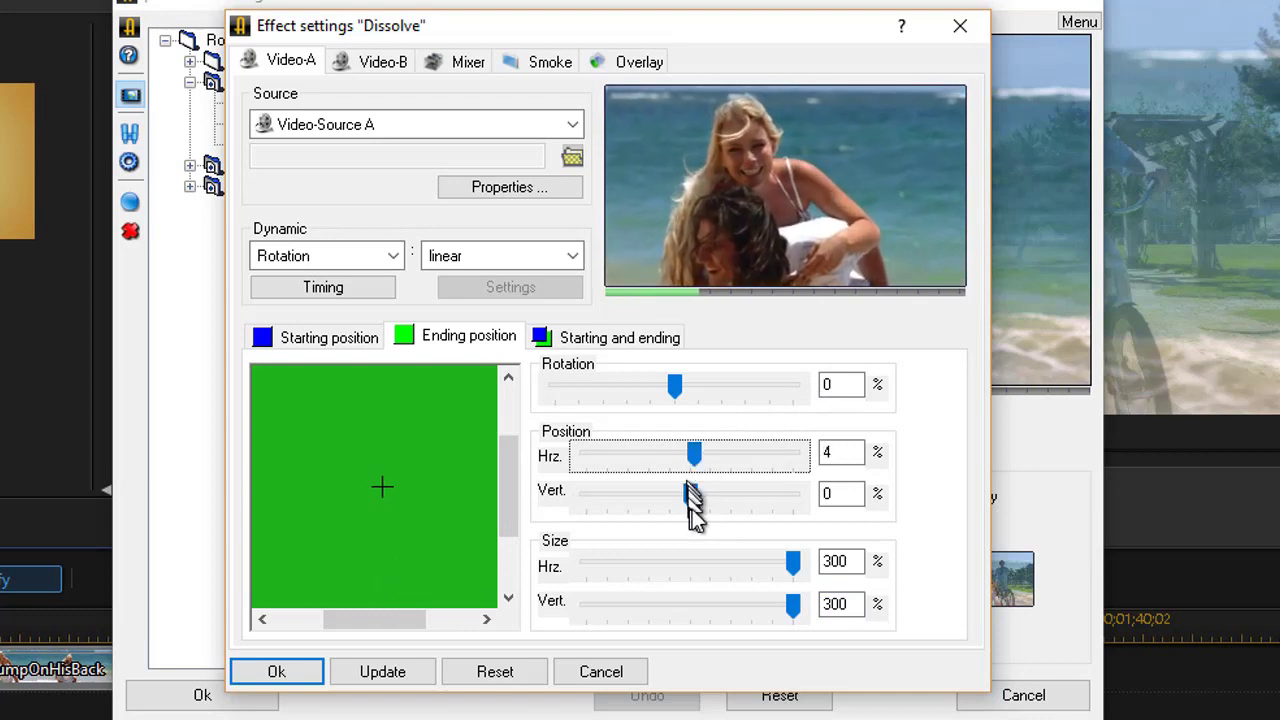
{"action": "left_click_drag", "start_coordinate": [692, 498], "coordinate": [698, 500]}
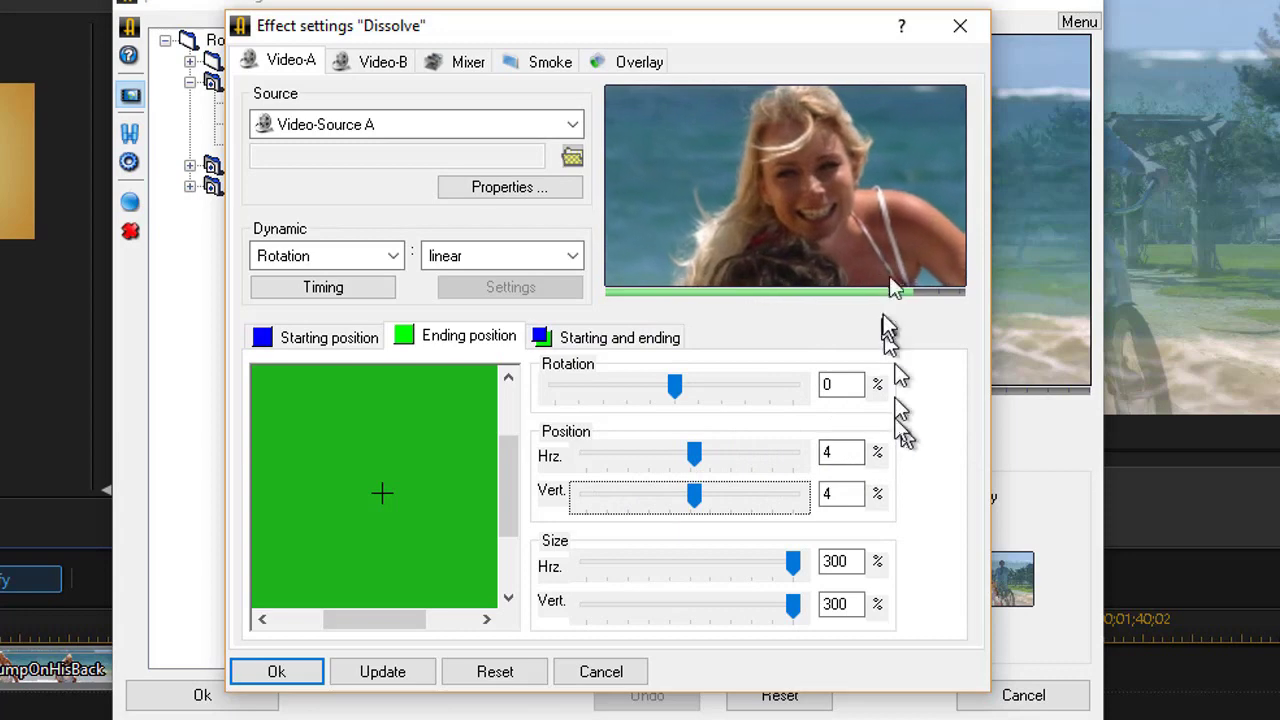
Confirm Video A's settings and open the effect settings for Video B
{"action": "left_click", "coordinate": [279, 672]}
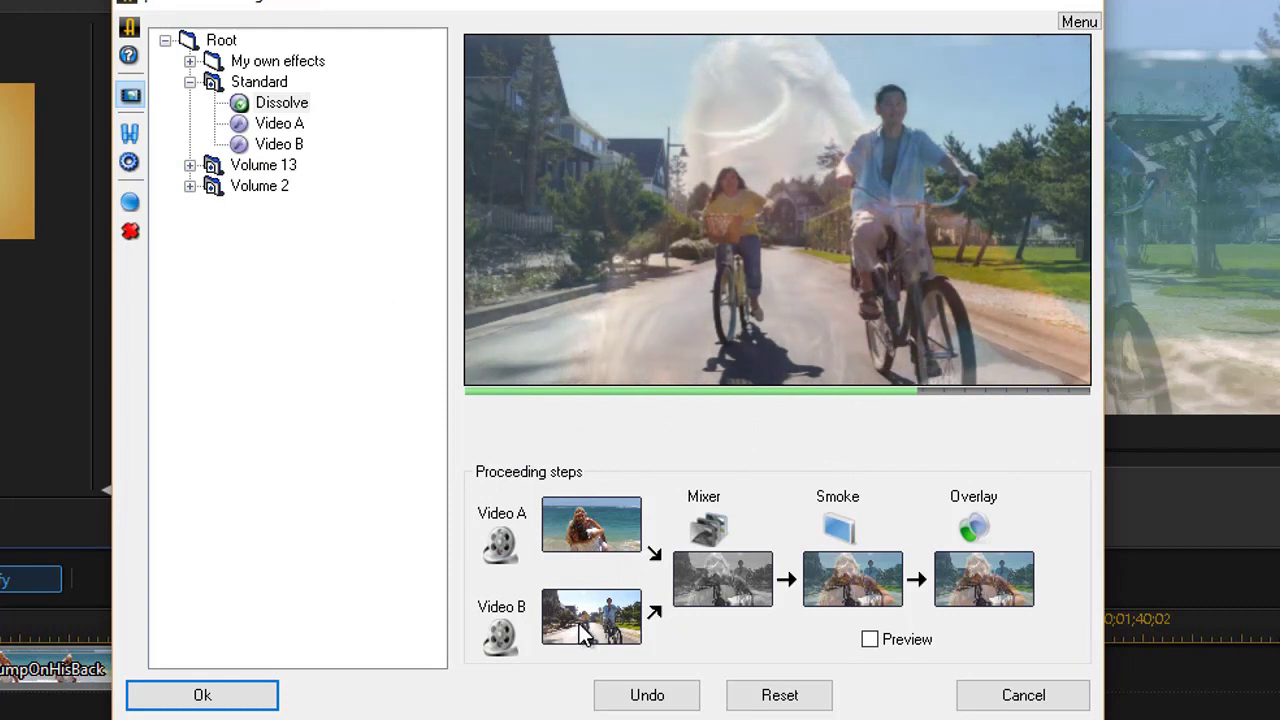
{"action": "double_click", "coordinate": [585, 630]}
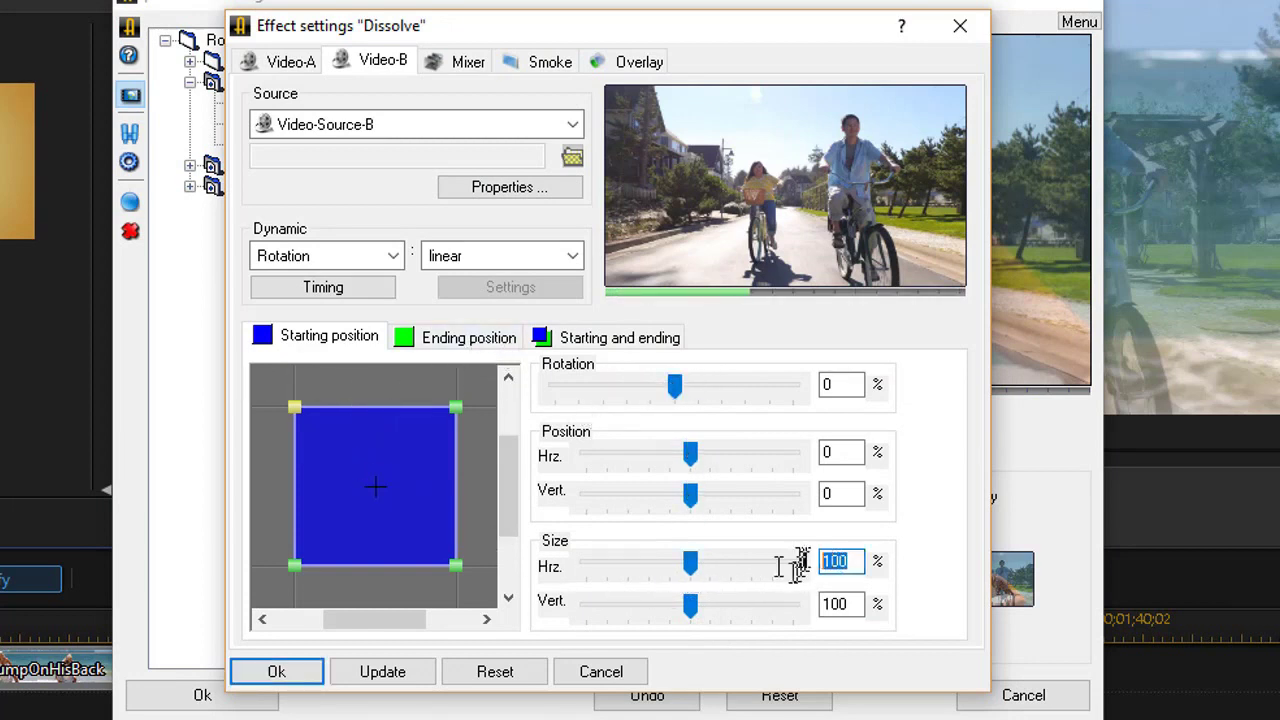
Give Video B's ending position 250% horizontal and vertical size and 4% rotation
{"action": "left_click", "coordinate": [476, 340]}
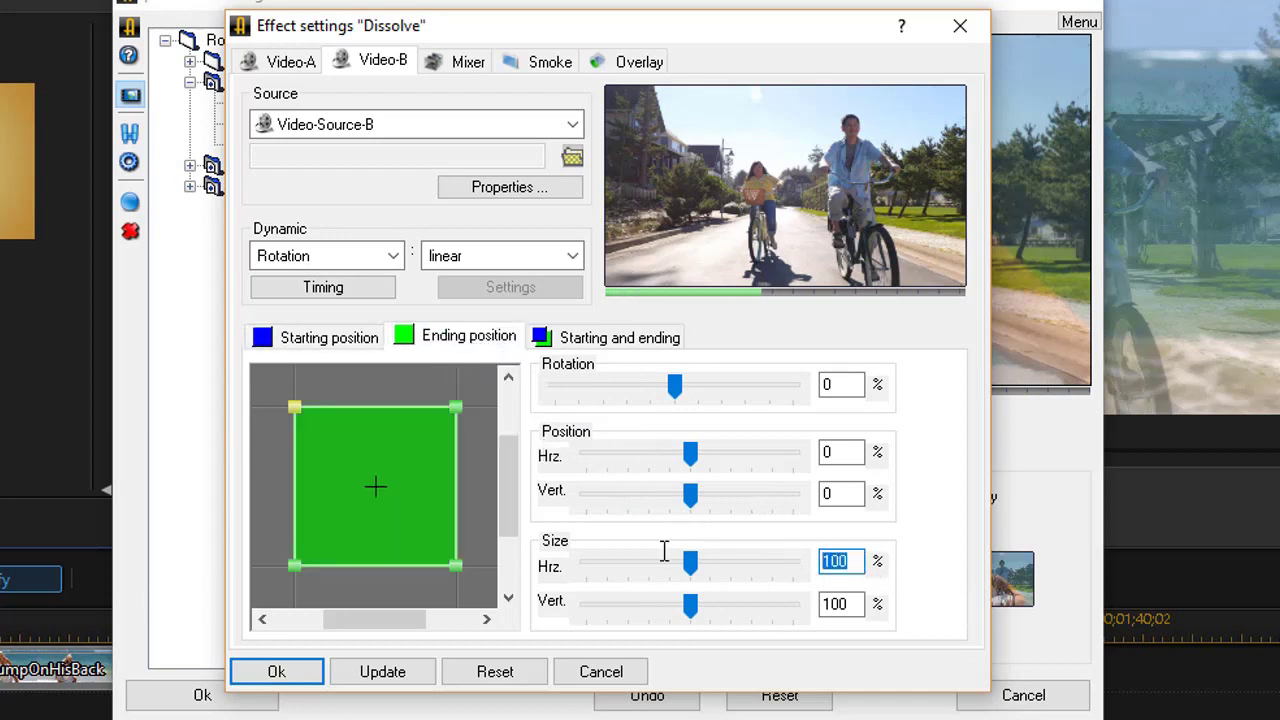
{"action": "type", "text": "2"}
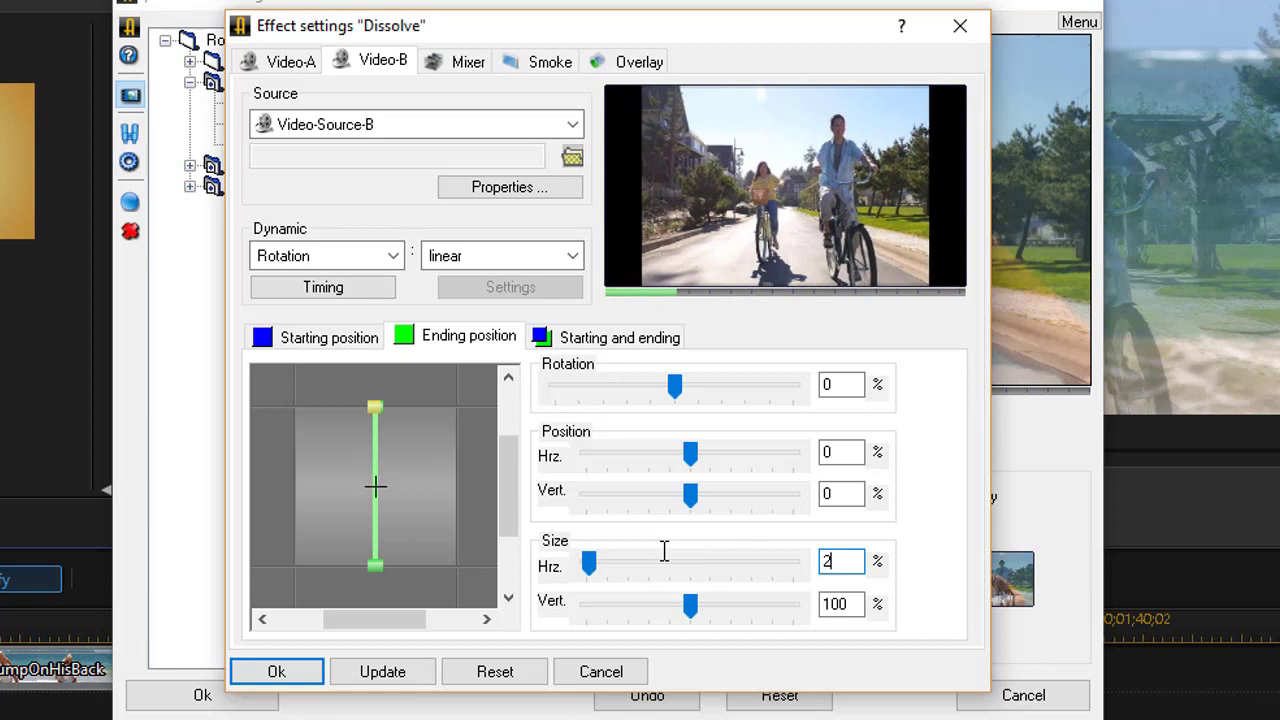
{"action": "type", "text": "4"}
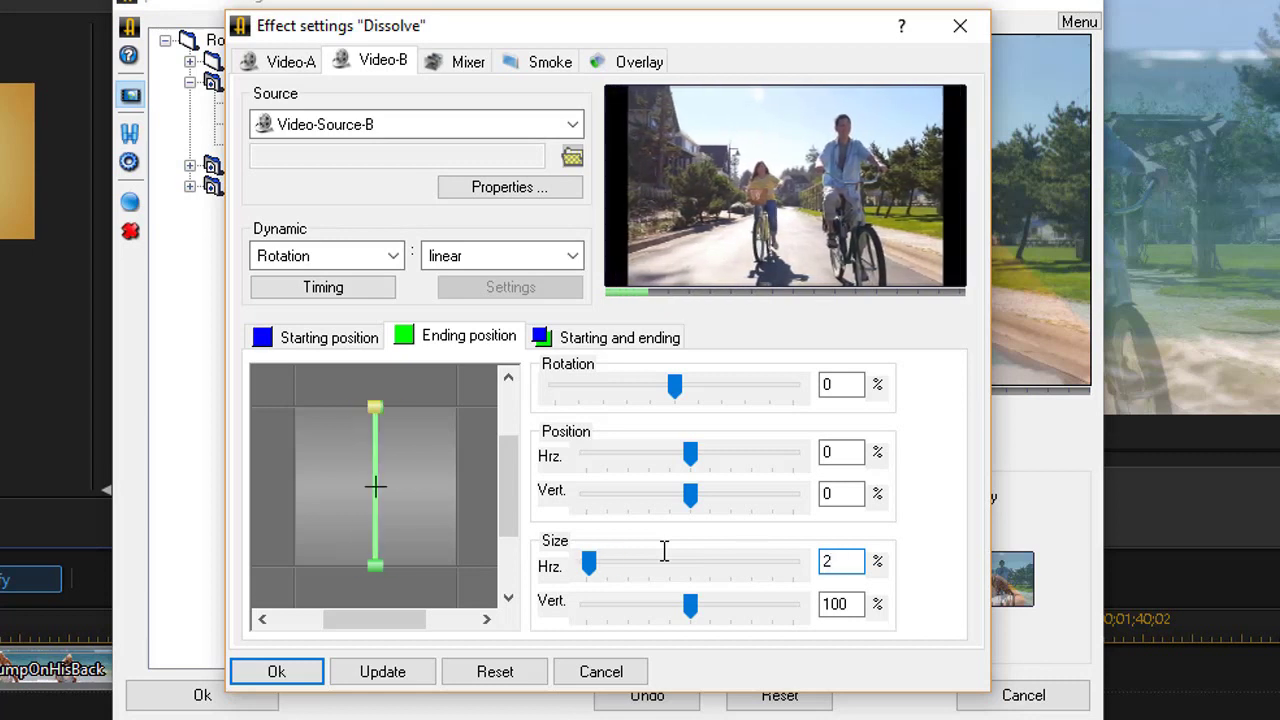
{"action": "type", "text": "50"}
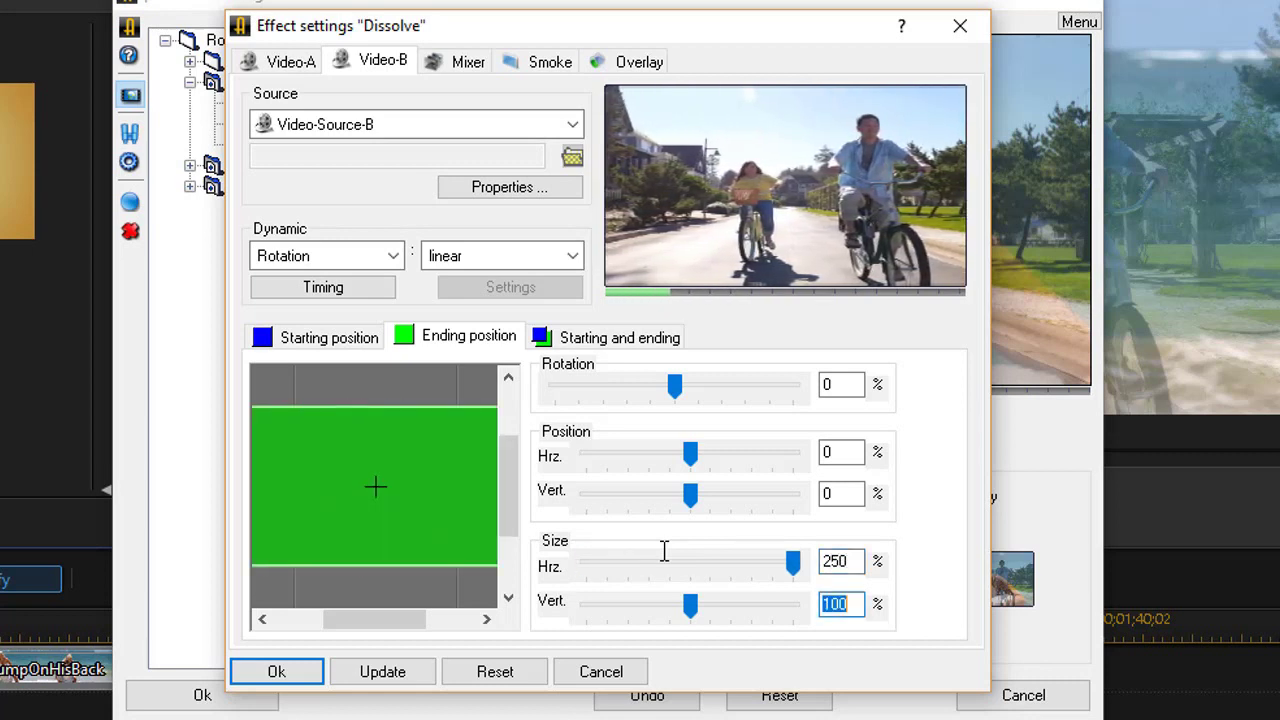
{"action": "type", "text": "250"}
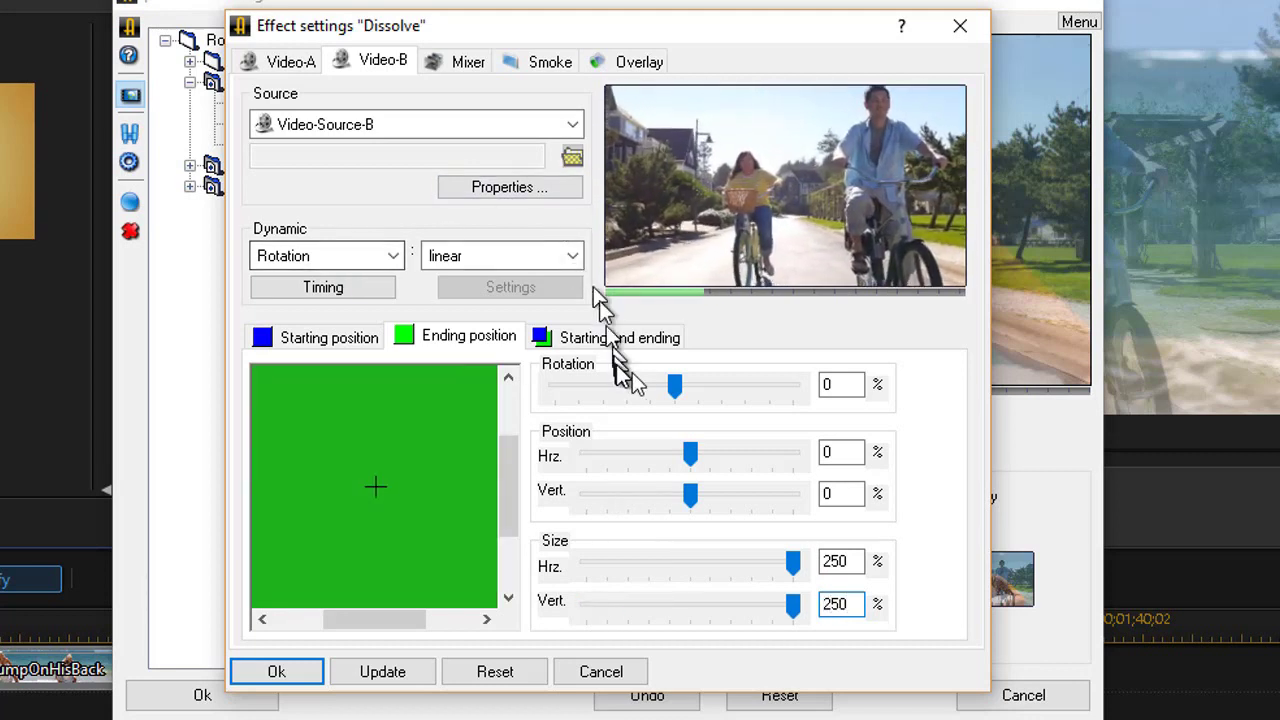
{"action": "left_click_drag", "start_coordinate": [675, 379], "coordinate": [680, 386]}
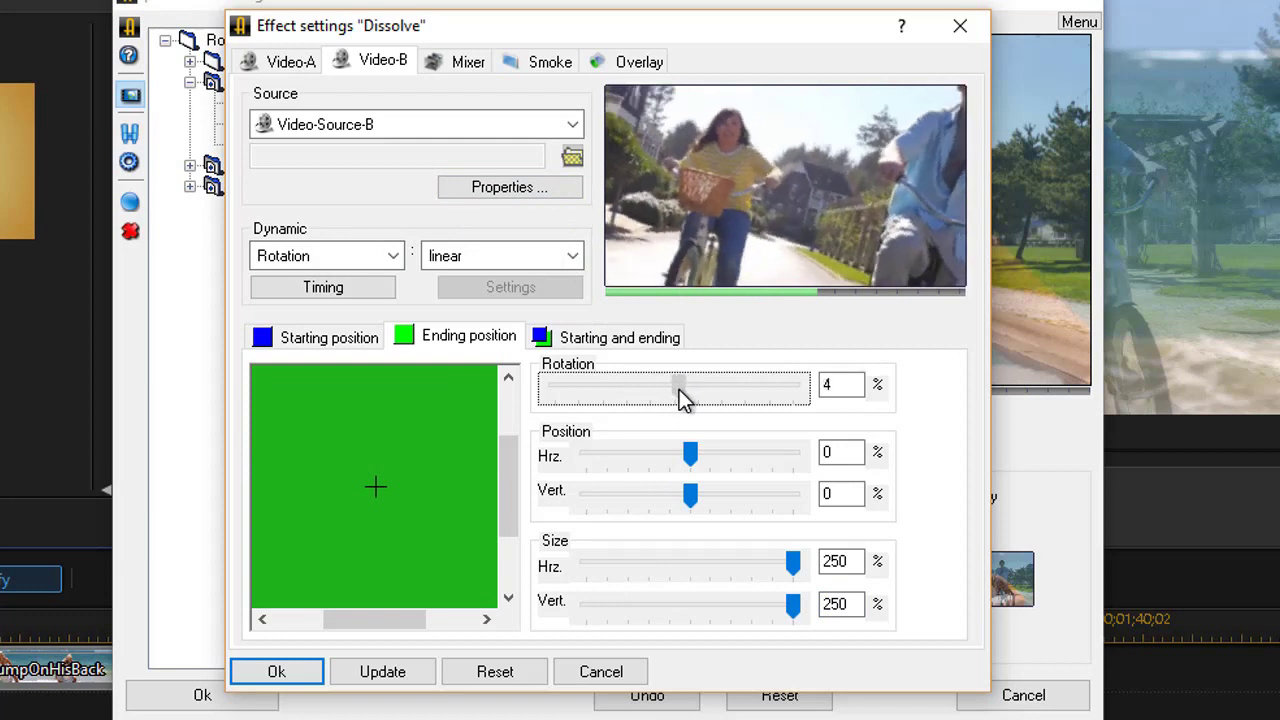
{"action": "left_click_drag", "start_coordinate": [679, 390], "coordinate": [680, 385]}
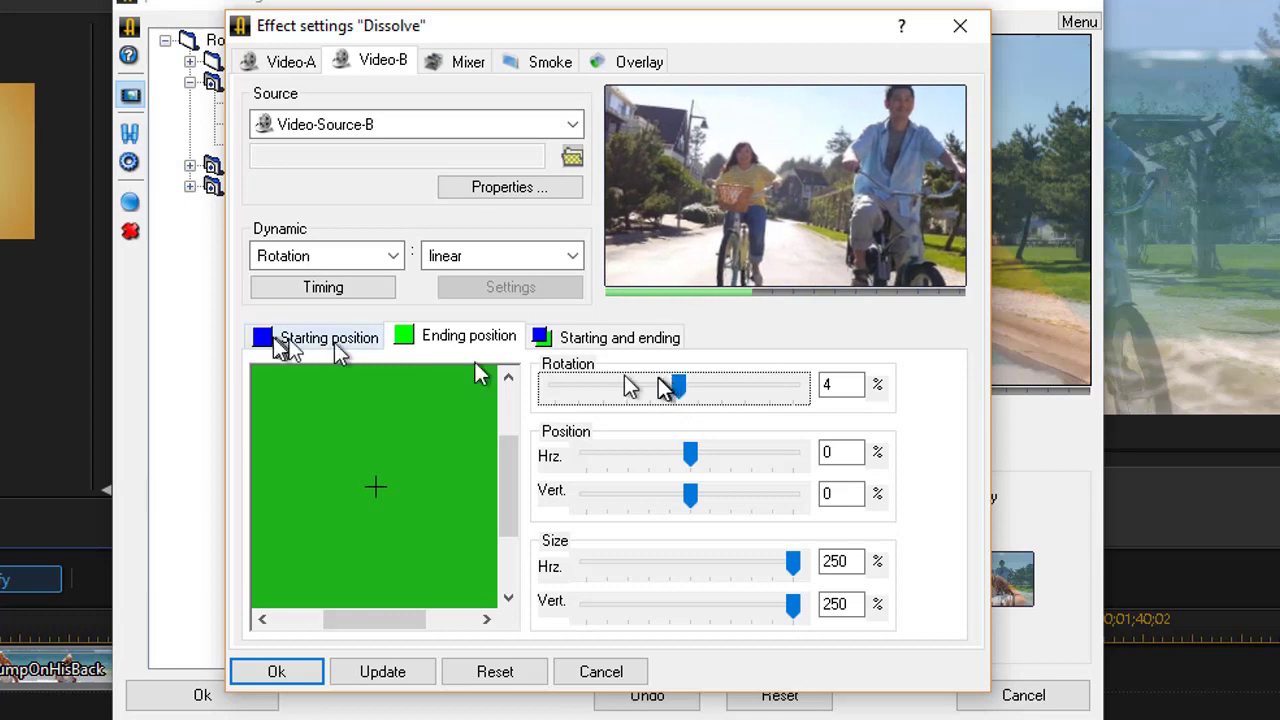
Confirm Video B's settings and watch the Dissolve preview in the main Adorage editor
{"action": "left_click", "coordinate": [276, 672]}
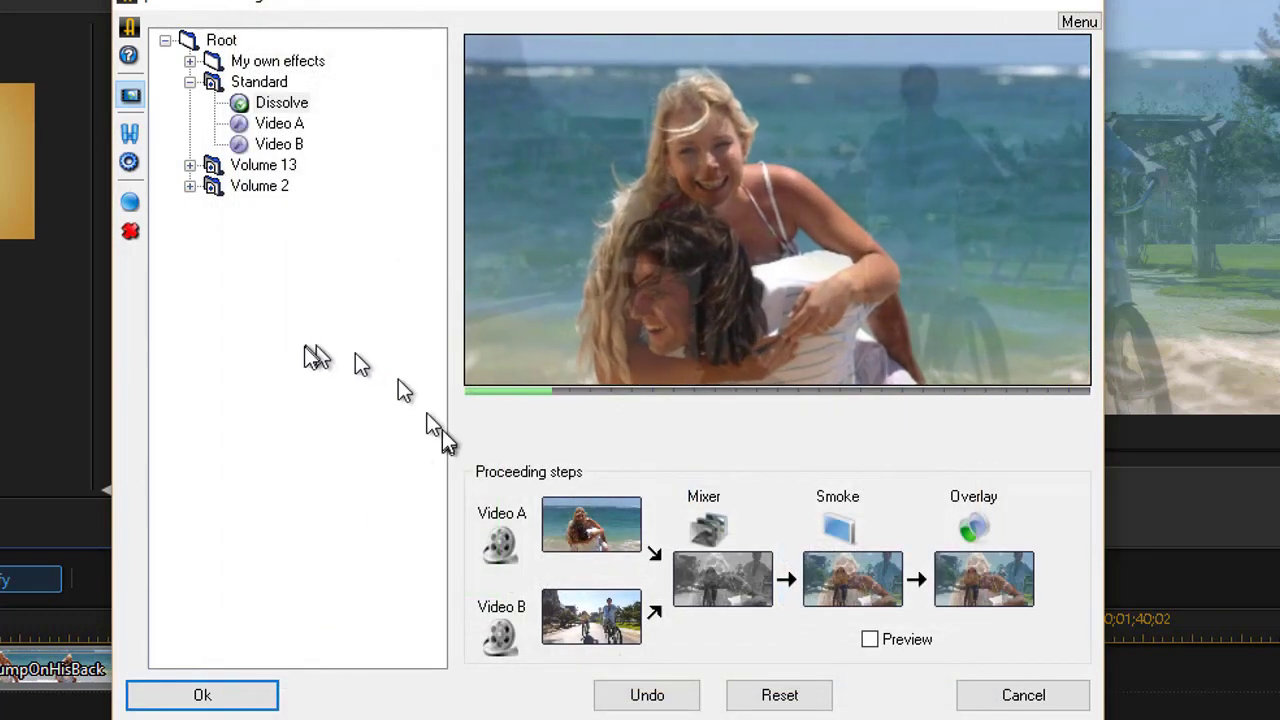
{"action": "mouse_move", "coordinate": [607, 278]}
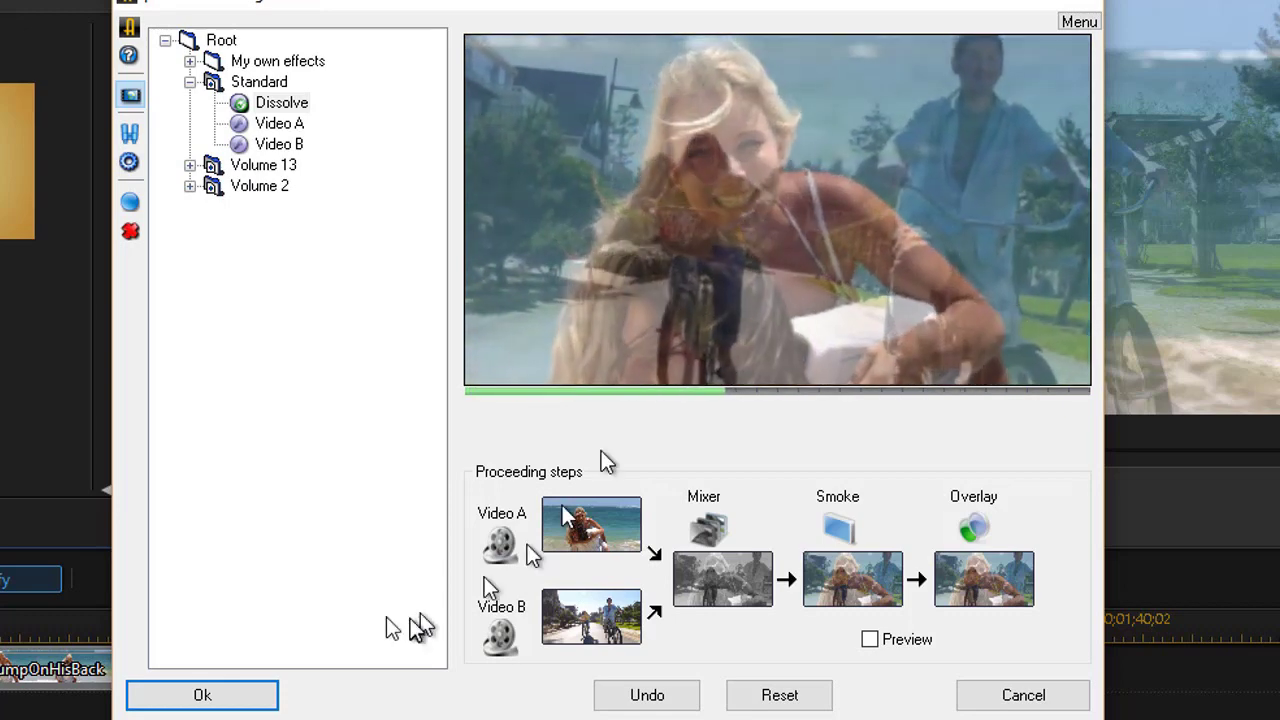
Accept the Adorage transition, move its boundary earlier, and play the full movie preview
{"action": "left_click", "coordinate": [206, 694]}
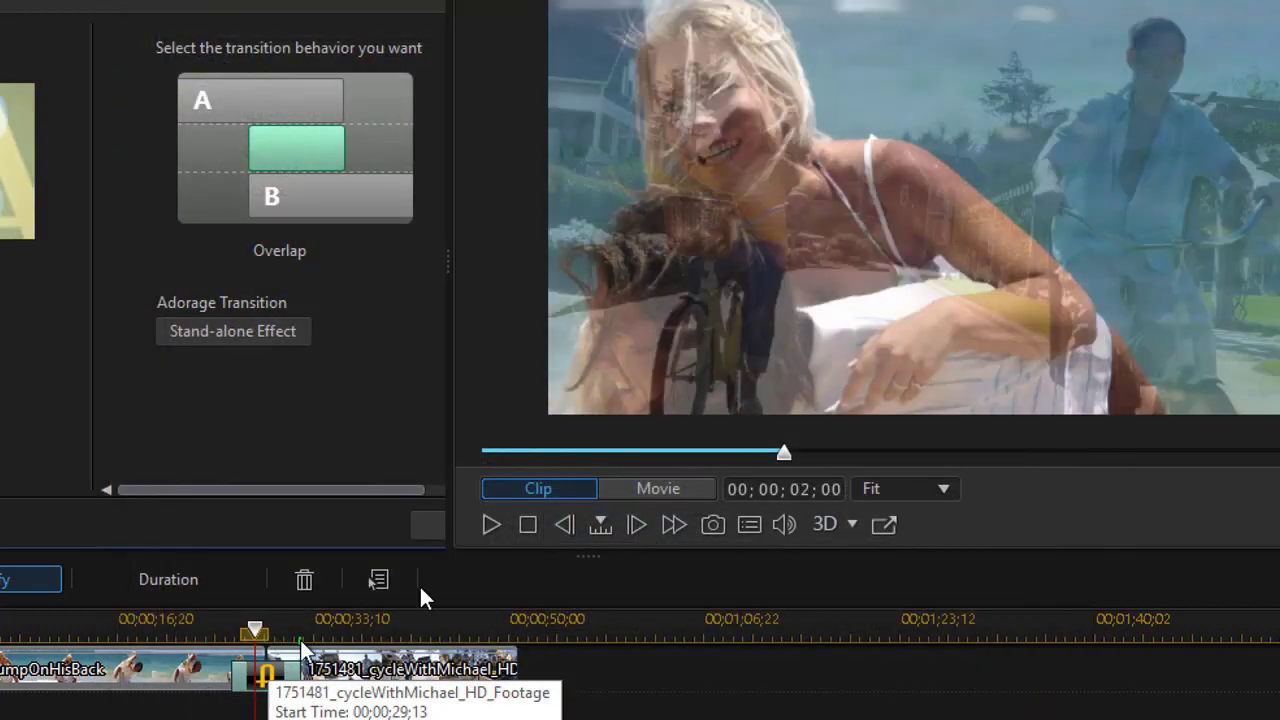
{"action": "left_click_drag", "start_coordinate": [256, 630], "coordinate": [208, 630]}
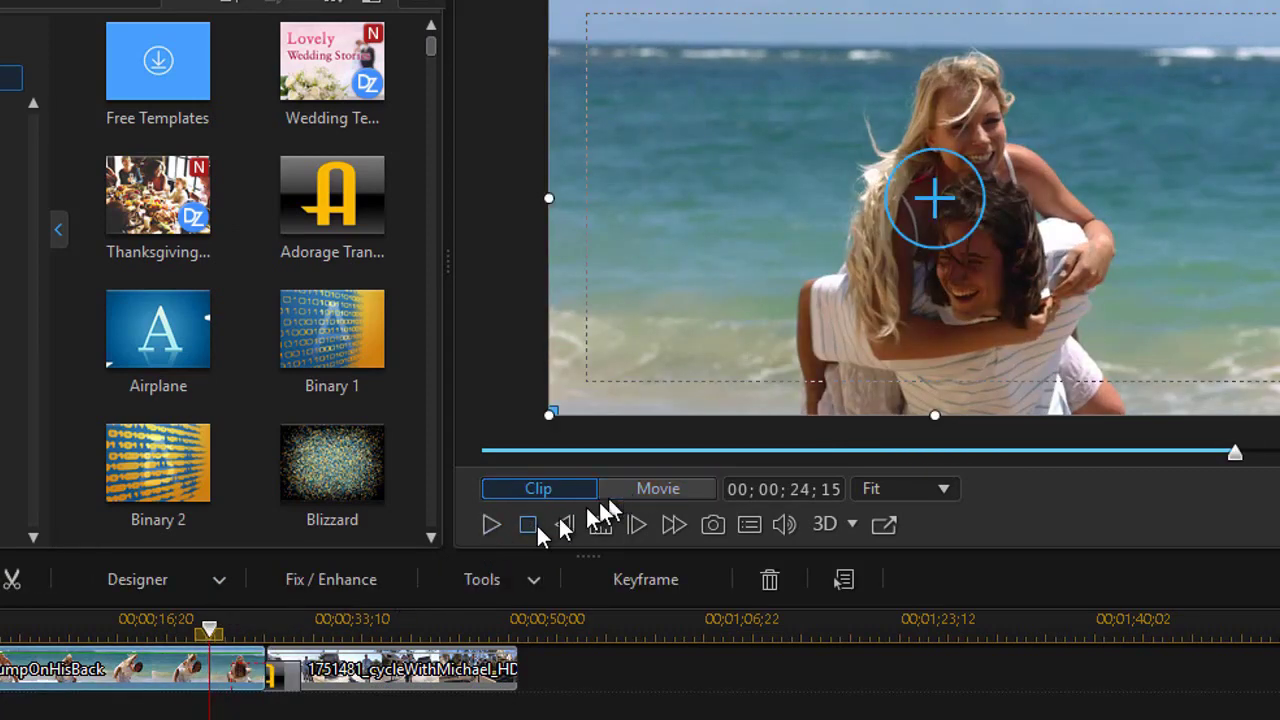
{"action": "left_click", "coordinate": [671, 489]}
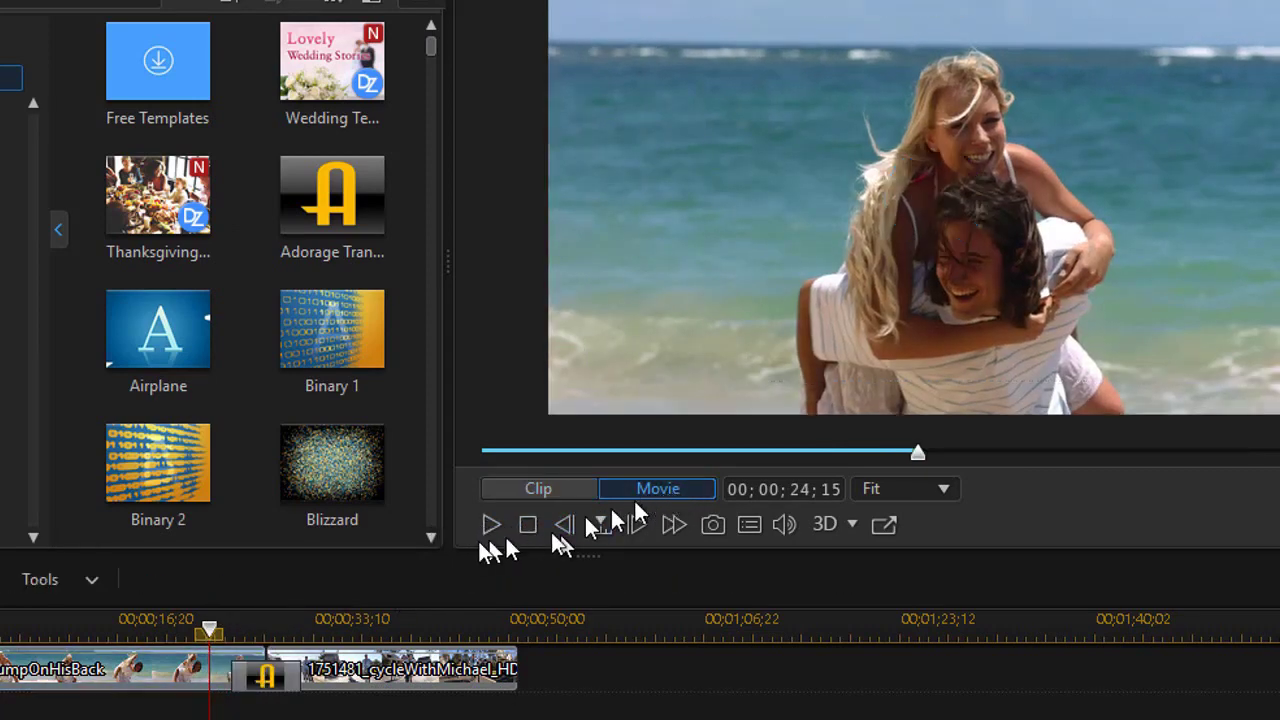
{"action": "left_click", "coordinate": [489, 525]}
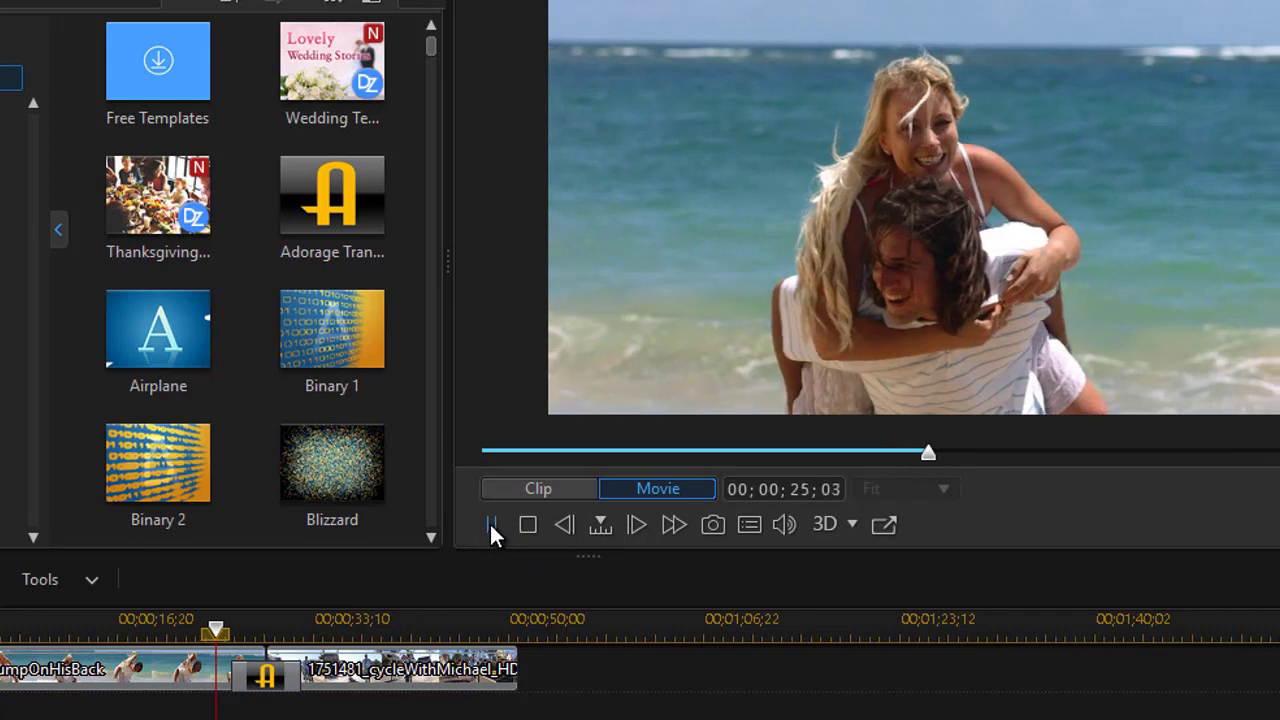